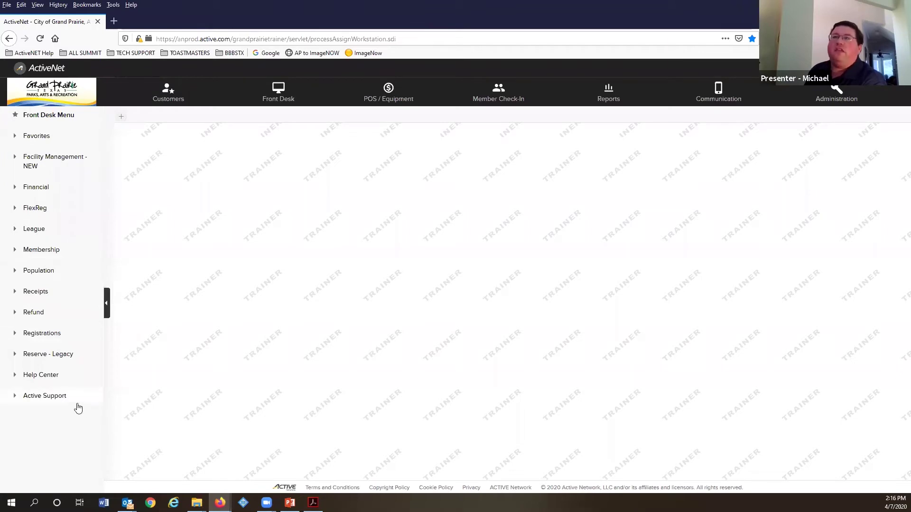
Step: Close the open customer record and Customers workspace, then start a new empty workspace
{"action": "left_click", "coordinate": [162, 92]}
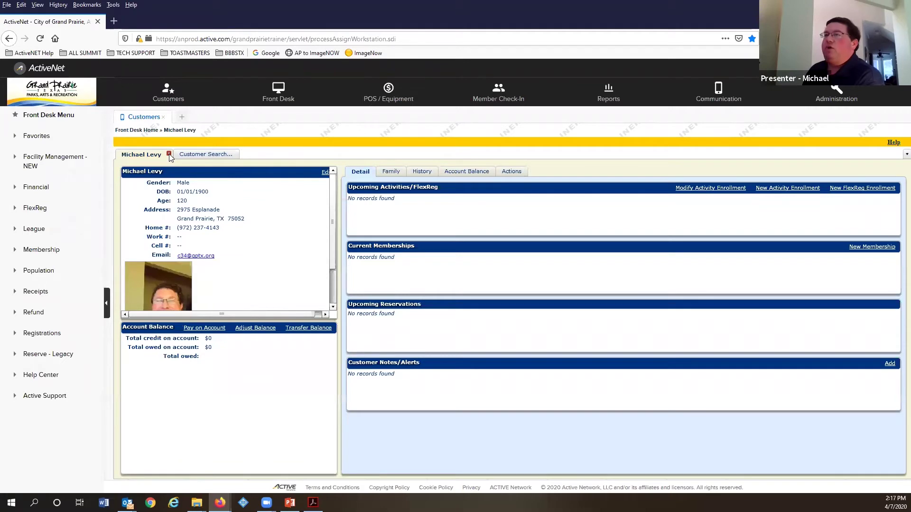
{"action": "left_click", "coordinate": [168, 154]}
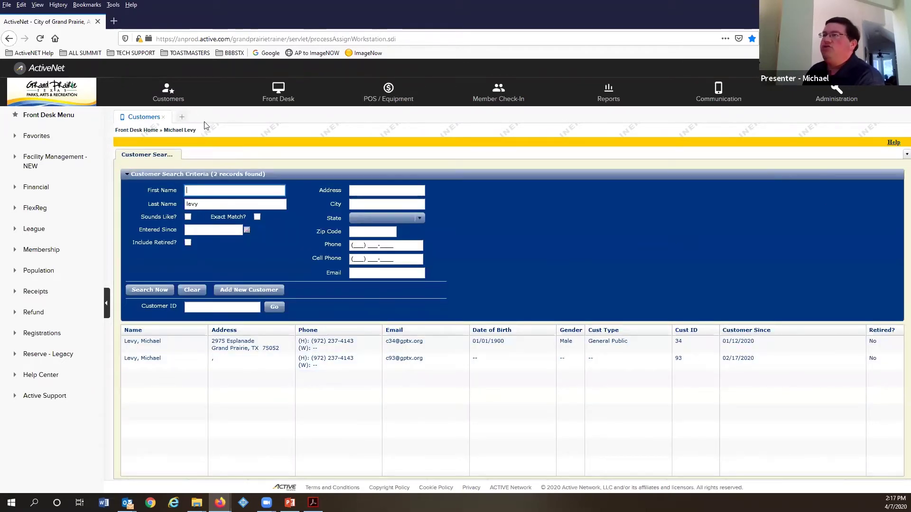
{"action": "left_click", "coordinate": [164, 118]}
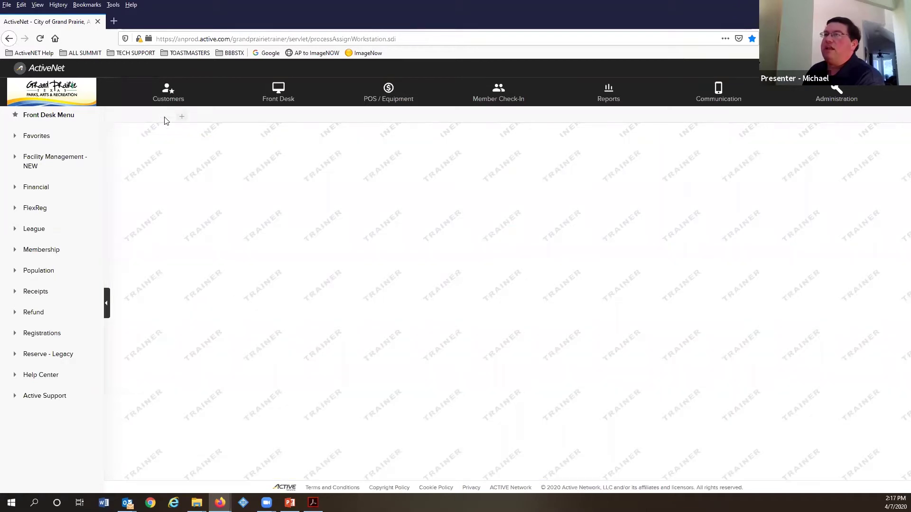
{"action": "left_click", "coordinate": [120, 119]}
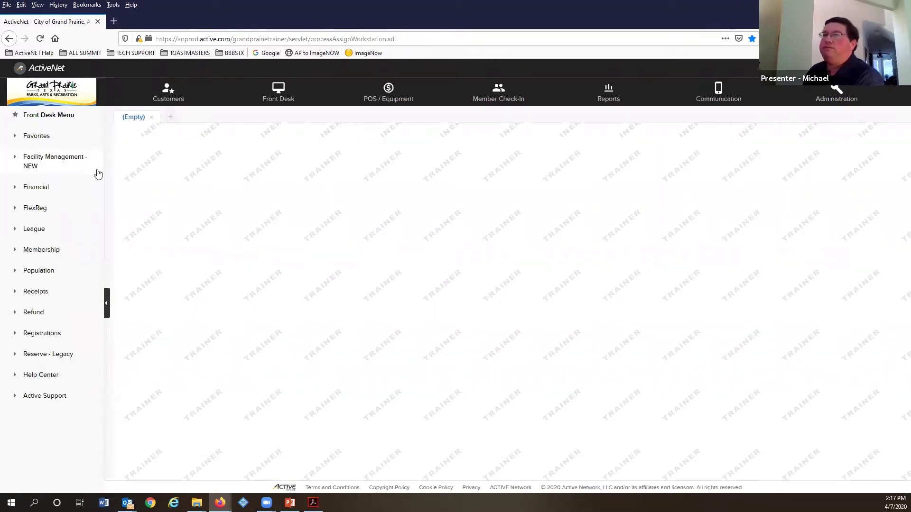
Step: Search Customers by the customer's last name and open the first matching record
{"action": "left_click", "coordinate": [169, 95]}
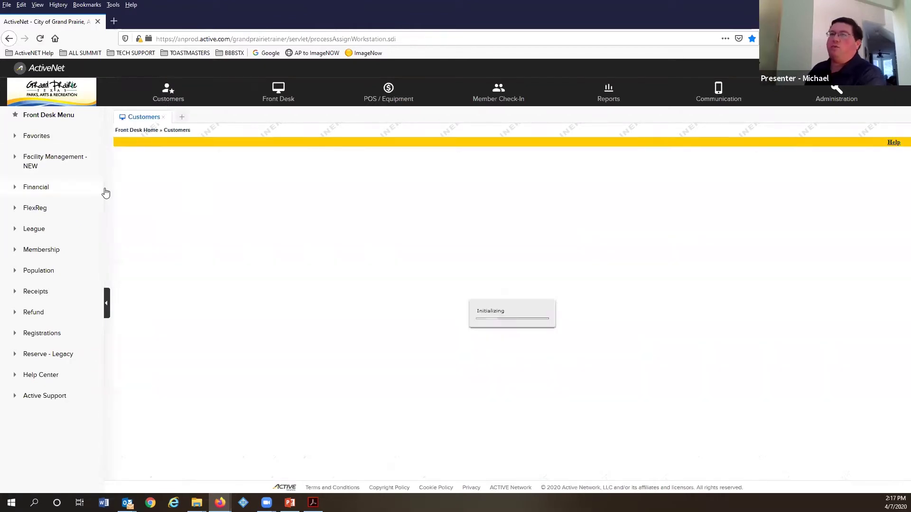
{"action": "key", "text": "Tab"}
{"action": "type", "text": "levy"}
{"action": "key", "text": "Return"}
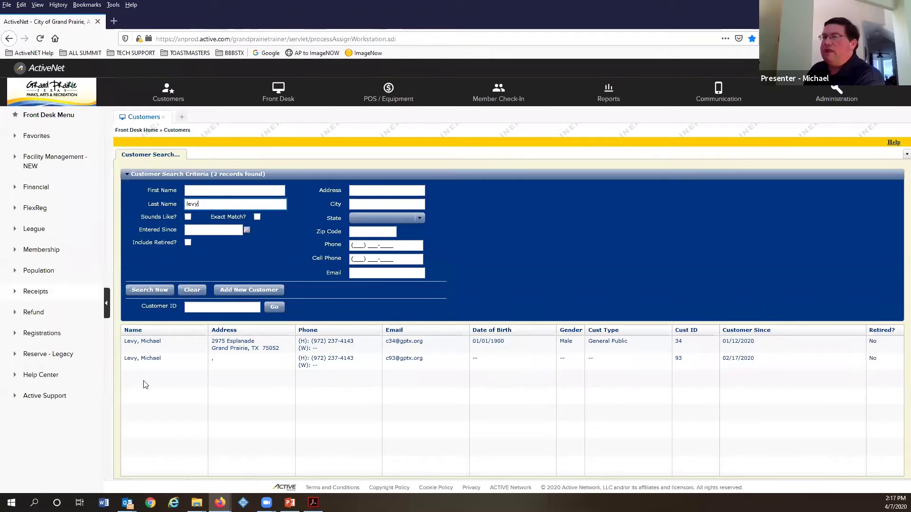
{"action": "left_click", "coordinate": [158, 343]}
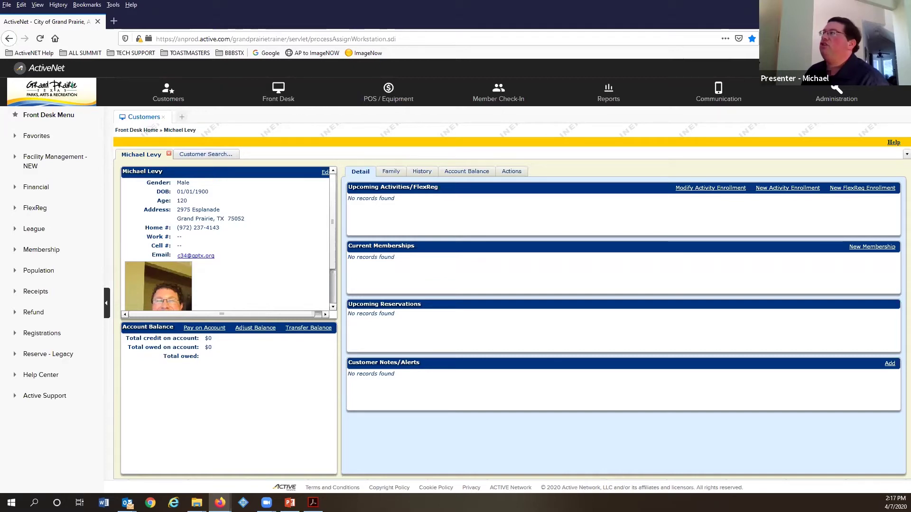
Step: Zoom the browser page in to 133% from the Firefox menu
{"action": "left_click", "coordinate": [902, 38]}
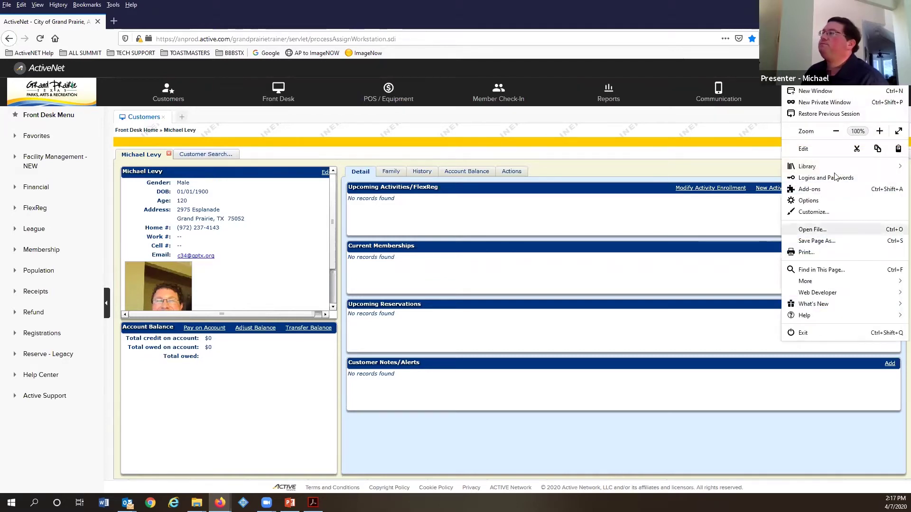
{"action": "left_click", "coordinate": [879, 130]}
{"action": "left_click", "coordinate": [879, 131]}
{"action": "left_click", "coordinate": [879, 130]}
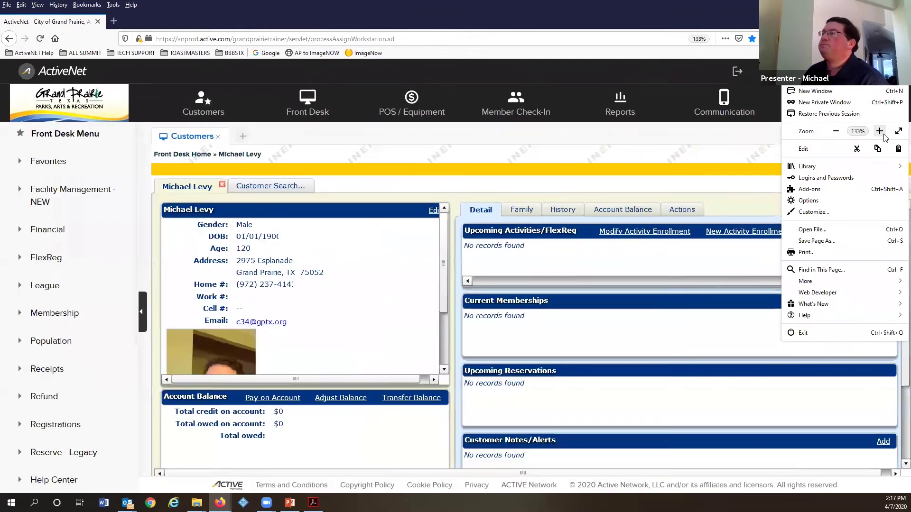
{"action": "left_click", "coordinate": [402, 241]}
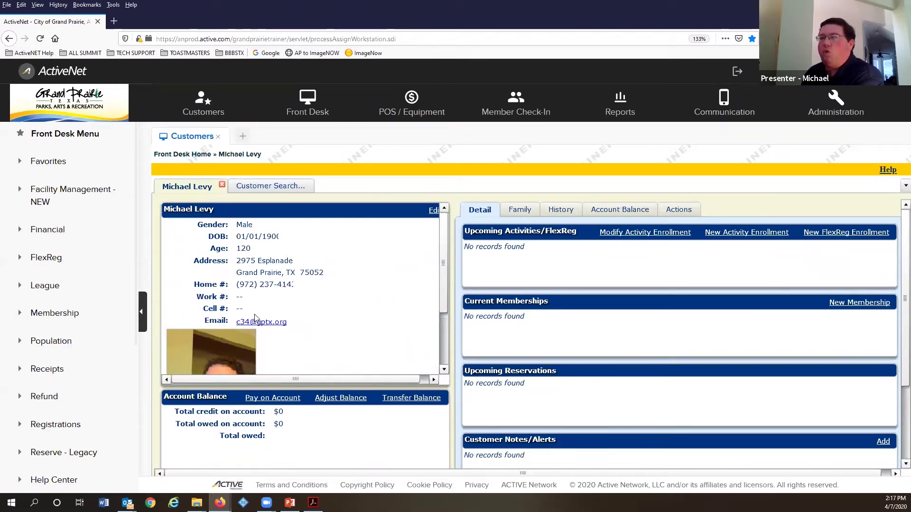
{"action": "scroll", "coordinate": [252, 310], "scroll_direction": "down", "scroll_amount": 1}
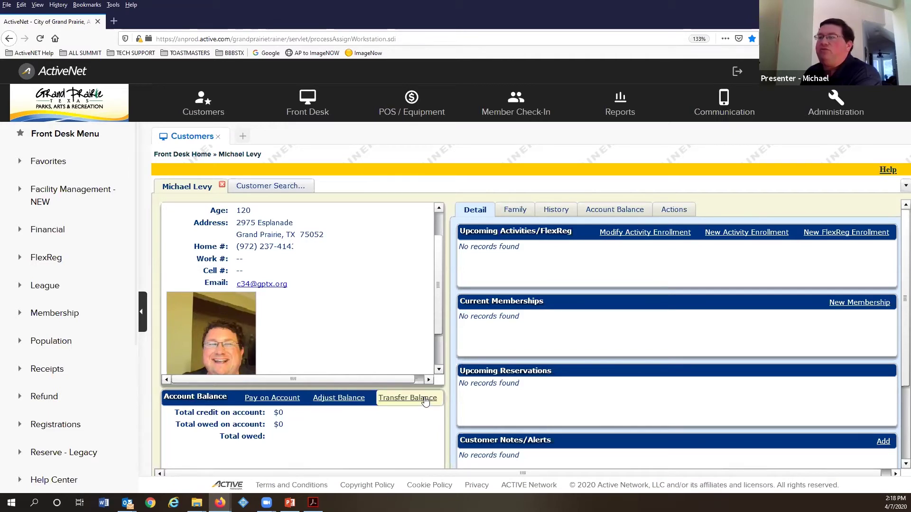
{"action": "scroll", "coordinate": [275, 366], "scroll_direction": "down", "scroll_amount": 2}
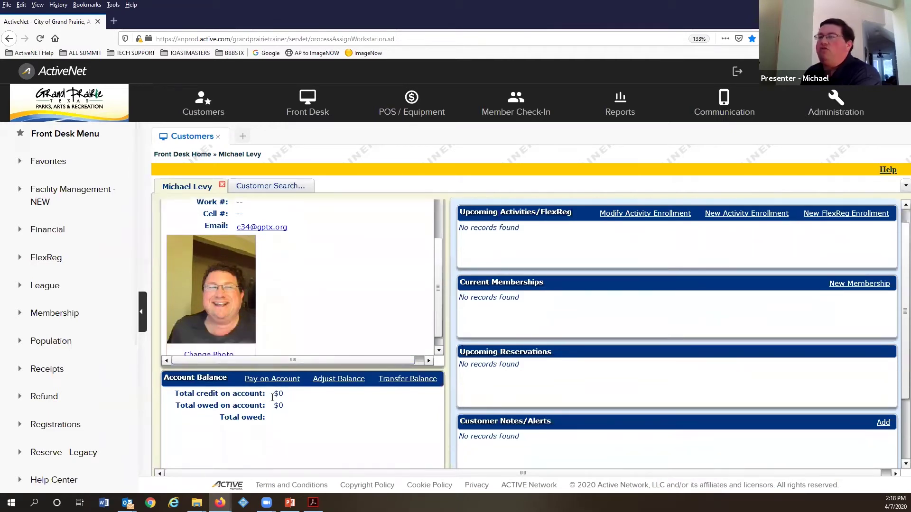
{"action": "scroll", "coordinate": [334, 298], "scroll_direction": "up", "scroll_amount": 3}
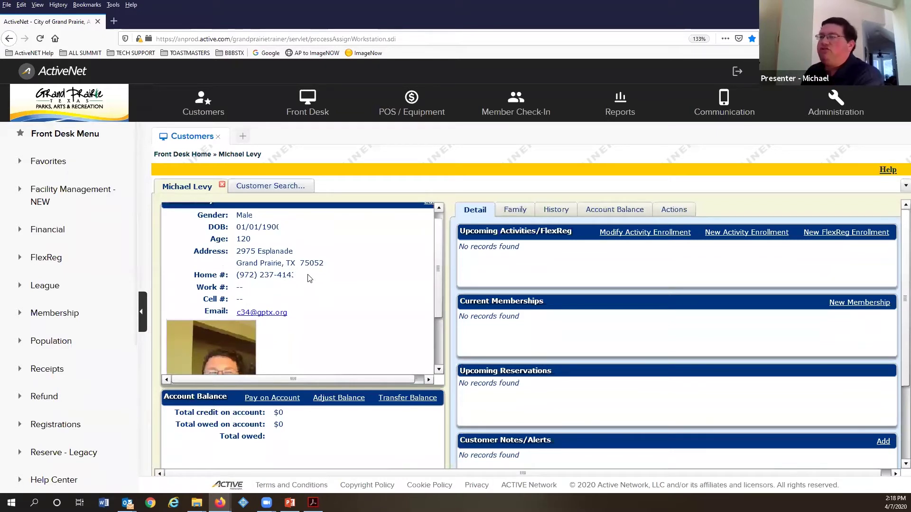
{"action": "scroll", "coordinate": [309, 279], "scroll_direction": "down", "scroll_amount": 1}
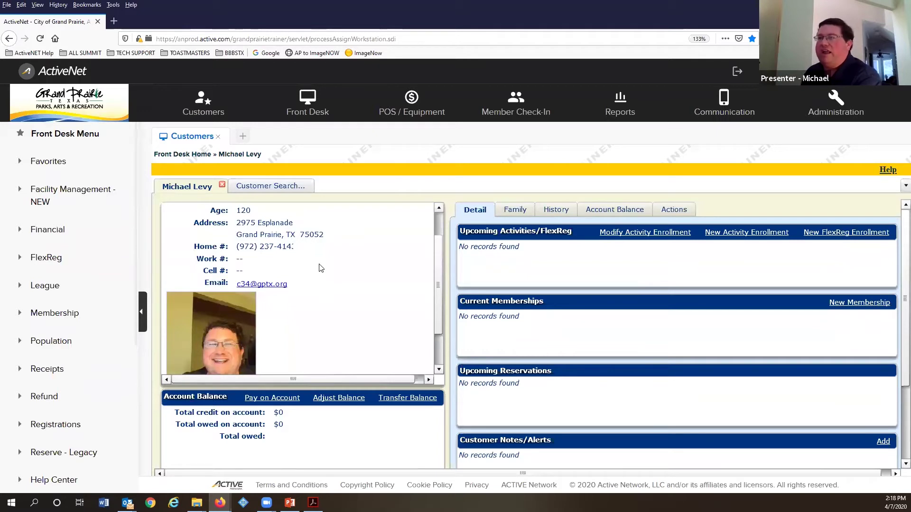
{"action": "scroll", "coordinate": [327, 270], "scroll_direction": "down", "scroll_amount": 1}
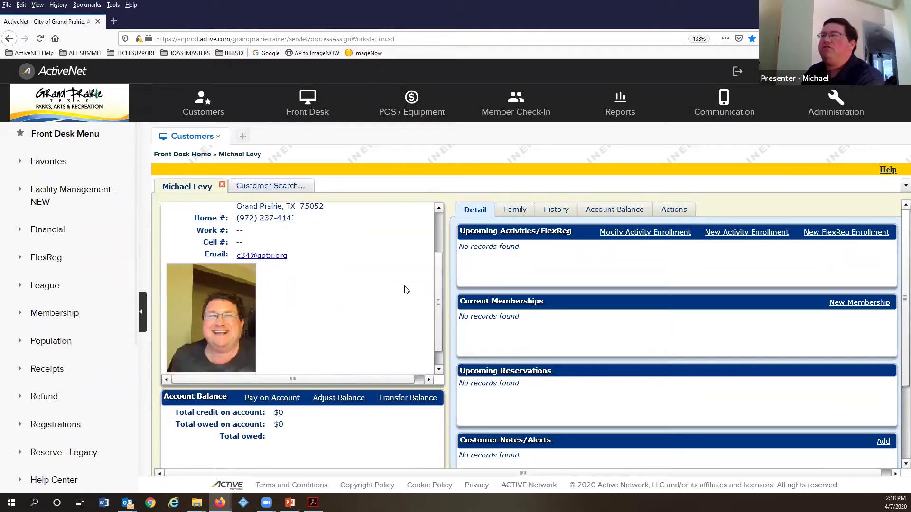
{"action": "scroll", "coordinate": [302, 247], "scroll_direction": "down", "scroll_amount": 1}
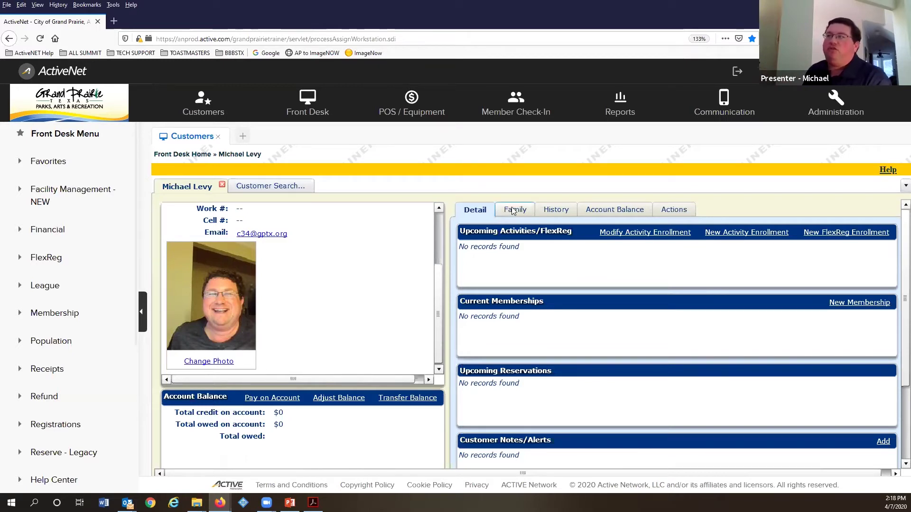
{"action": "left_click", "coordinate": [512, 209]}
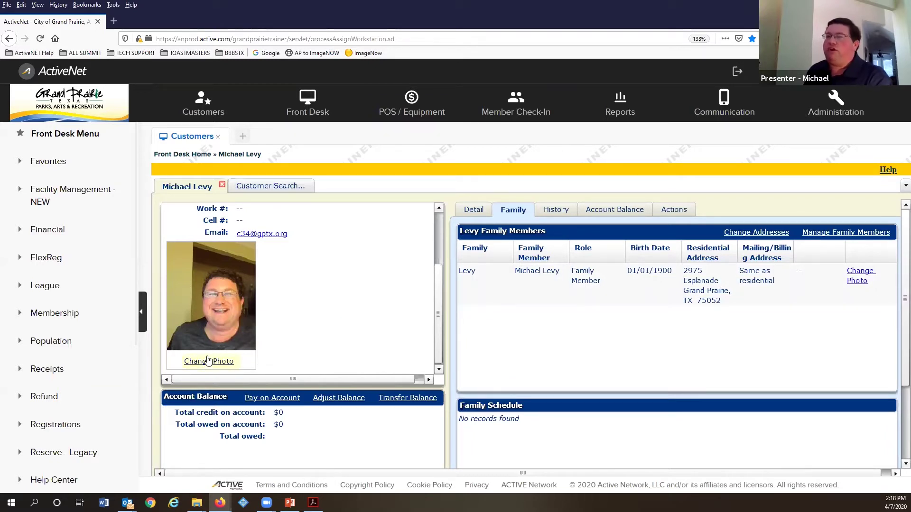
{"action": "scroll", "coordinate": [304, 318], "scroll_direction": "up", "scroll_amount": 1}
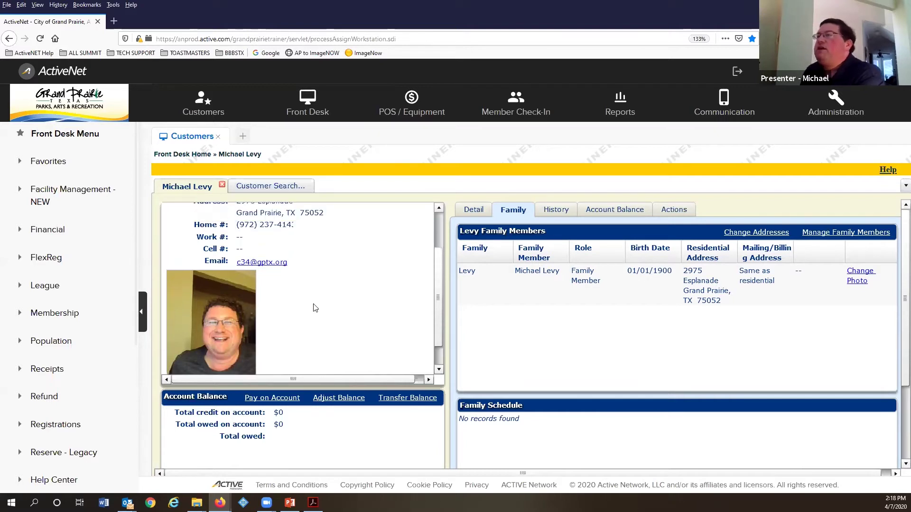
{"action": "scroll", "coordinate": [314, 307], "scroll_direction": "up", "scroll_amount": 2}
{"action": "left_click", "coordinate": [473, 206]}
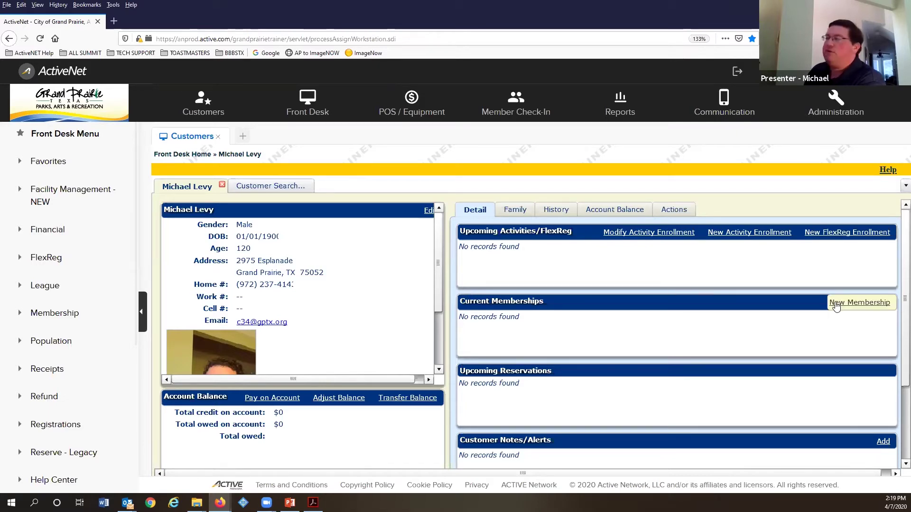
Step: Start a new membership and search packages at The Summit Active Adult Center
{"action": "left_click", "coordinate": [858, 306]}
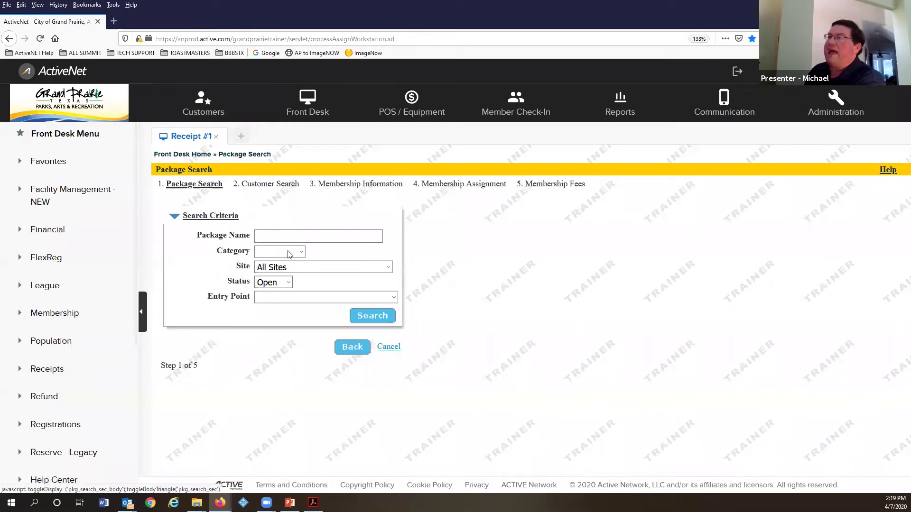
{"action": "left_click", "coordinate": [280, 284]}
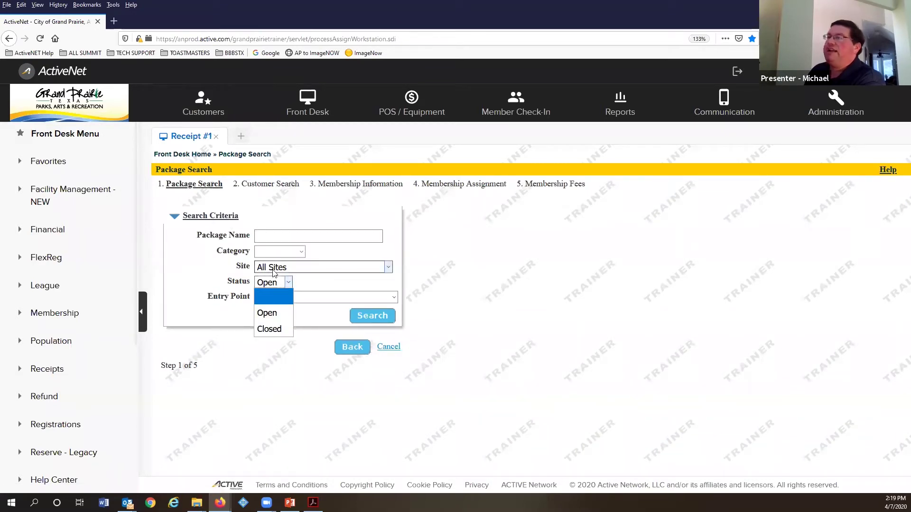
{"action": "left_click", "coordinate": [304, 267]}
{"action": "left_click", "coordinate": [310, 426]}
{"action": "left_click", "coordinate": [373, 318]}
{"action": "scroll", "coordinate": [245, 305], "scroll_direction": "down", "scroll_amount": 3}
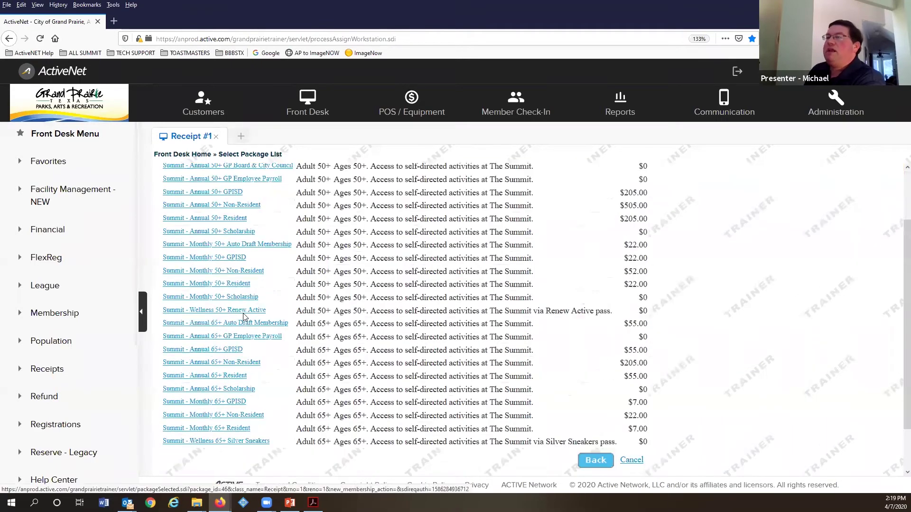
{"action": "scroll", "coordinate": [245, 305], "scroll_direction": "up", "scroll_amount": 3}
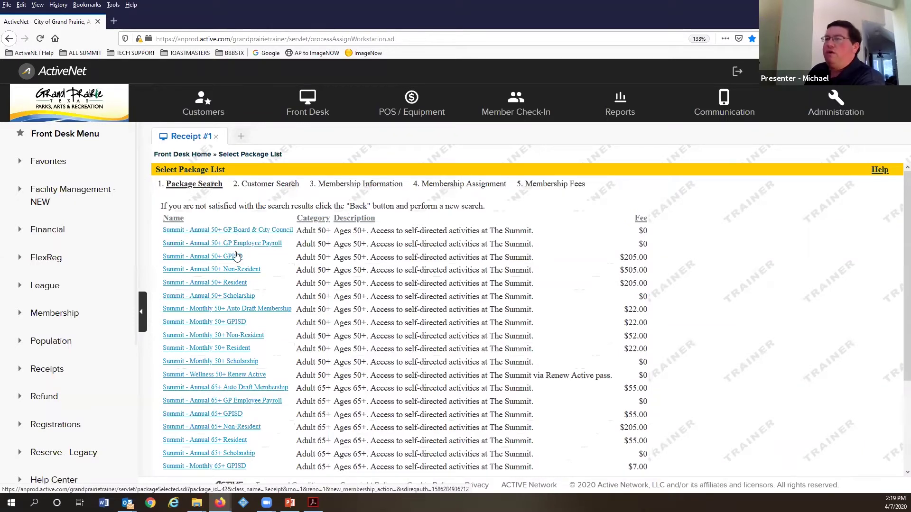
Step: Pick the Summit - Annual 50+ Resident package, then abandon it for the Customers workspace
{"action": "left_click", "coordinate": [224, 284]}
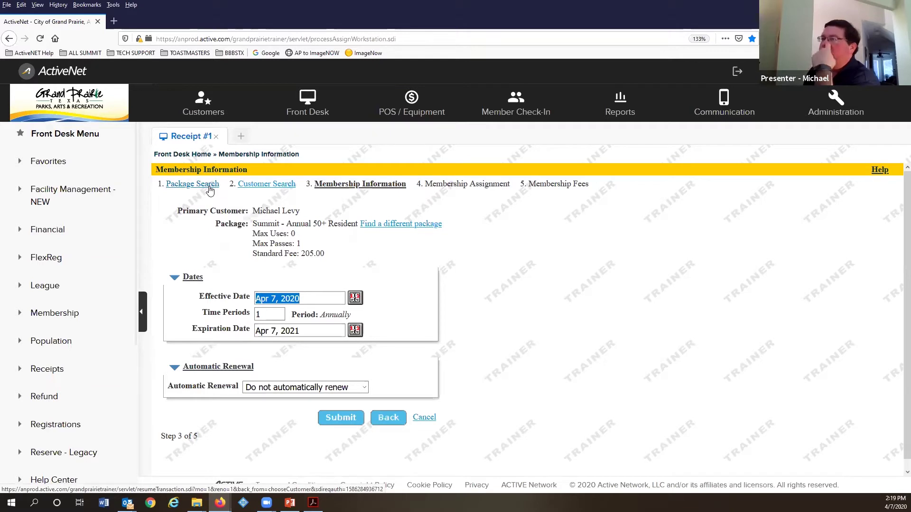
{"action": "left_click", "coordinate": [180, 154]}
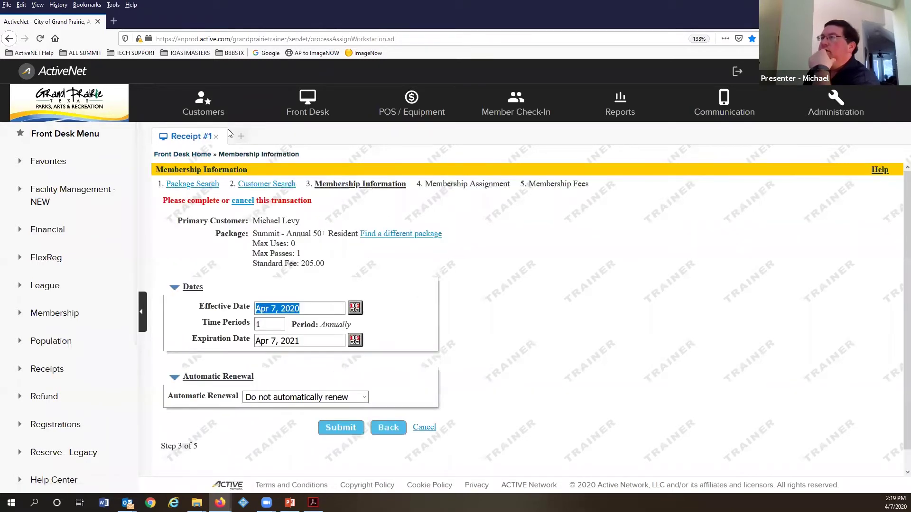
{"action": "left_click", "coordinate": [208, 110]}
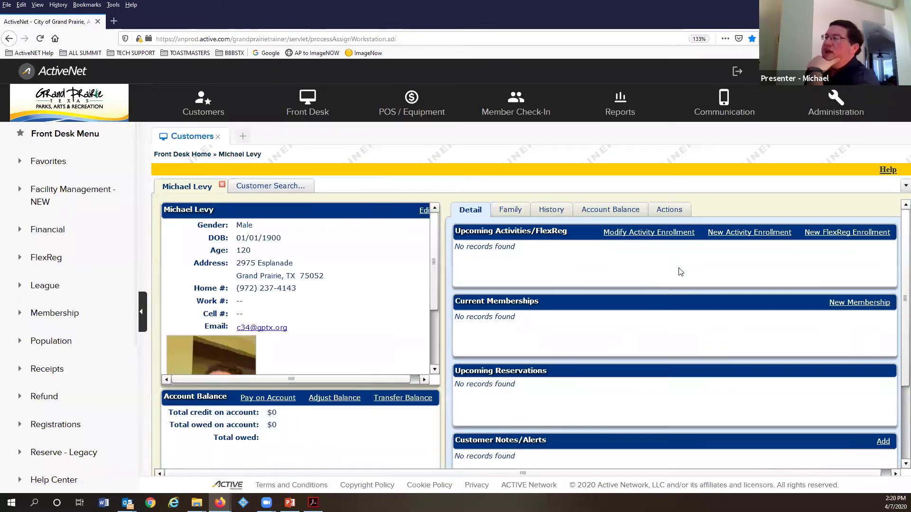
Step: Scroll the customer's Detail record down to the Customer Notes/Alerts panel
{"action": "scroll", "coordinate": [601, 340], "scroll_direction": "down", "scroll_amount": 1}
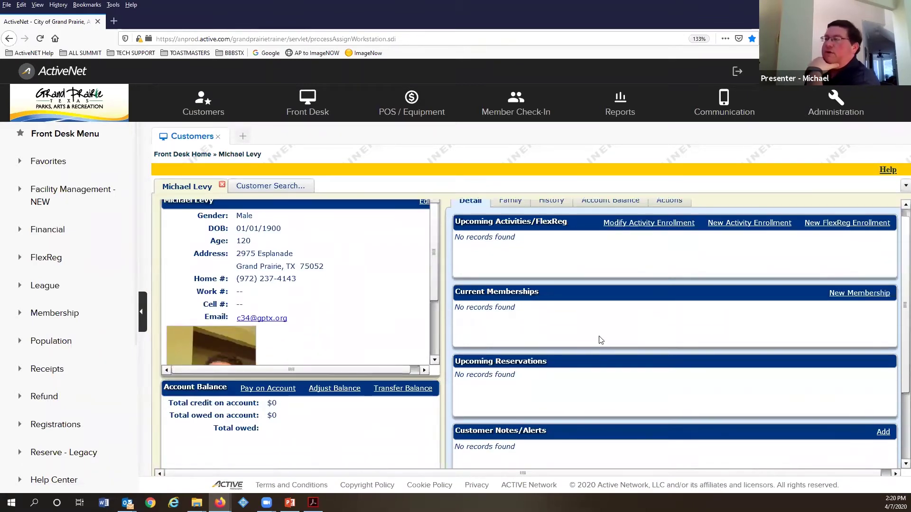
{"action": "scroll", "coordinate": [538, 360], "scroll_direction": "down", "scroll_amount": 1}
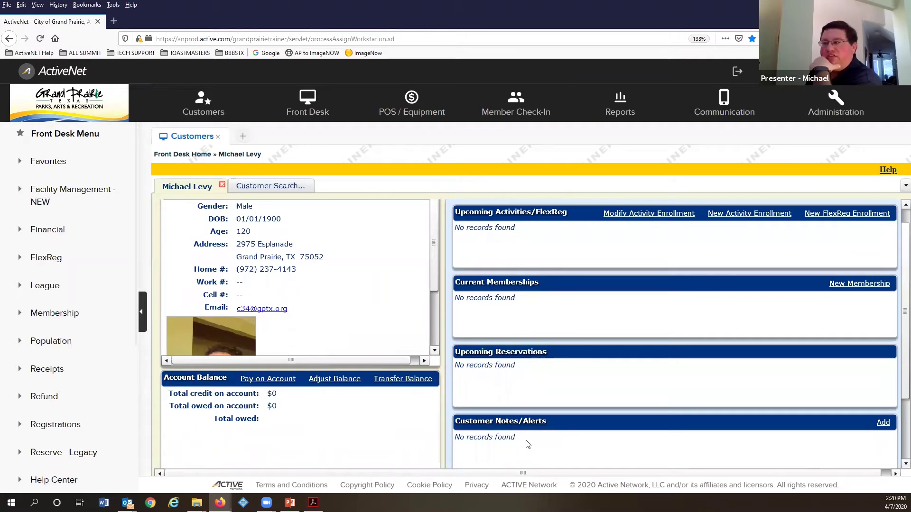
{"action": "scroll", "coordinate": [519, 451], "scroll_direction": "down", "scroll_amount": 2}
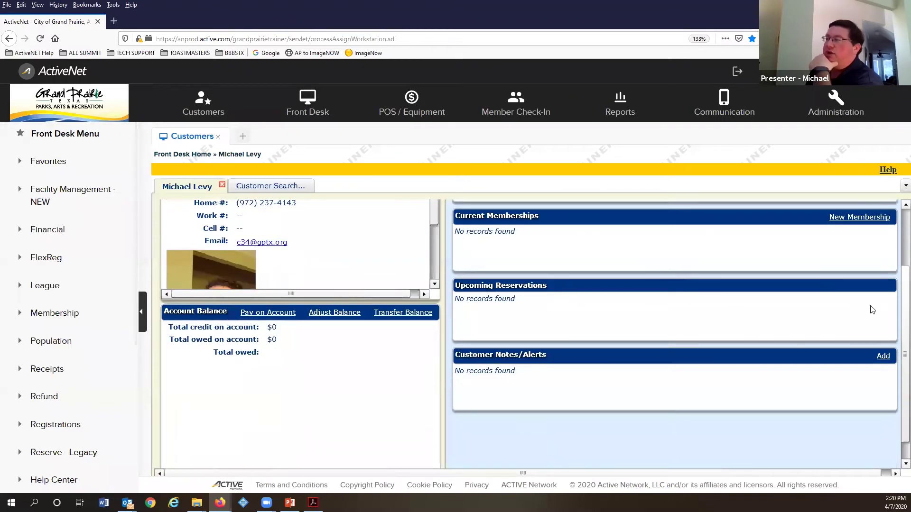
Step: Start a Comment-type customer note, then cancel it without saving
{"action": "left_click", "coordinate": [884, 356]}
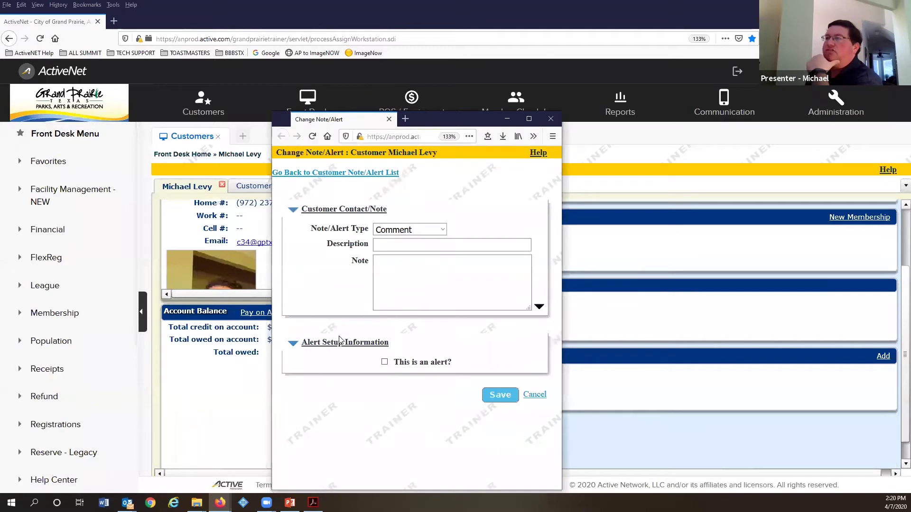
{"action": "left_click", "coordinate": [411, 229]}
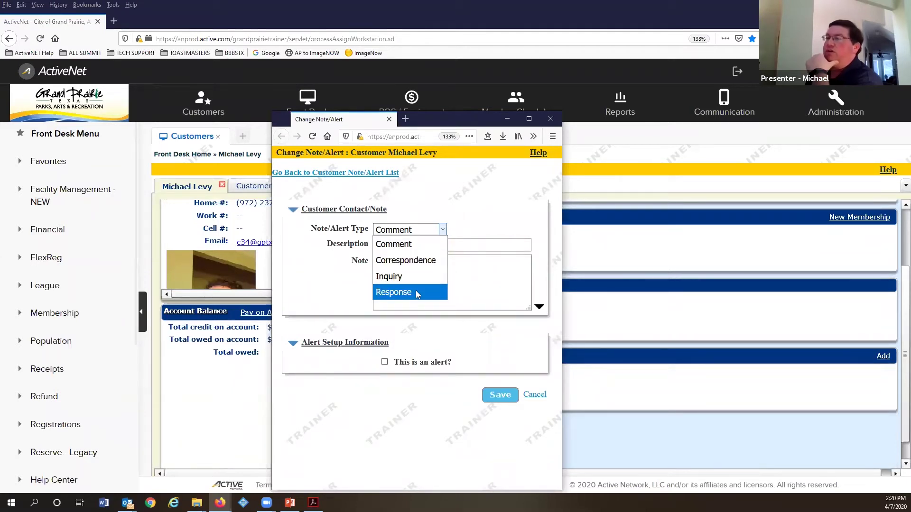
{"action": "left_click", "coordinate": [393, 244]}
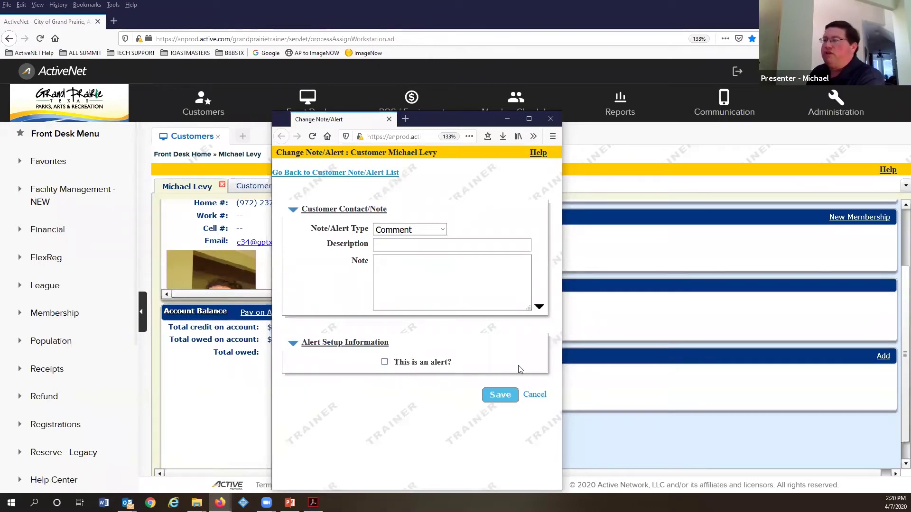
{"action": "left_click", "coordinate": [535, 395]}
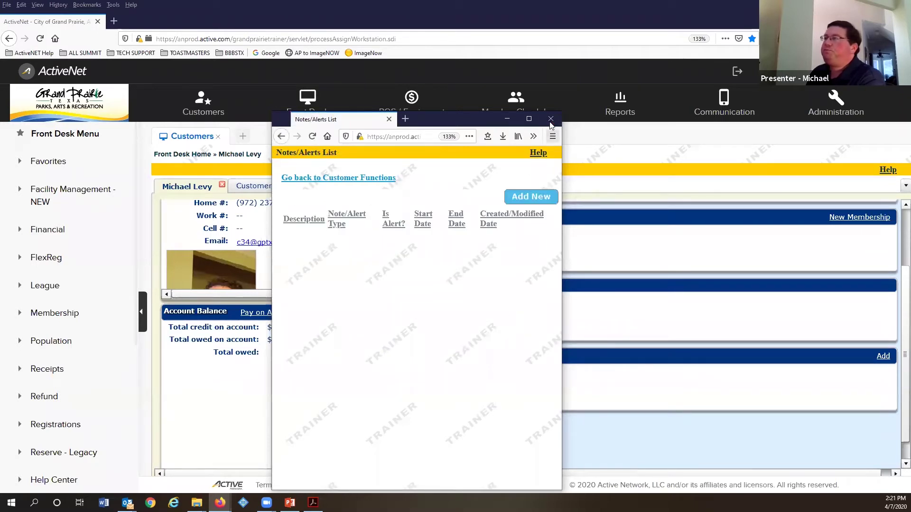
Step: Close the Notes/Alerts List window and scroll back over the customer's Detail page
{"action": "left_click", "coordinate": [550, 120]}
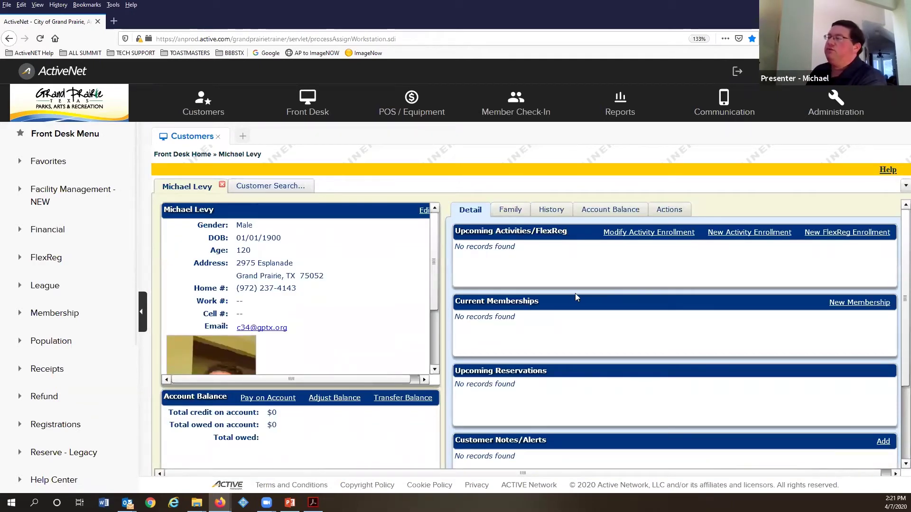
{"action": "scroll", "coordinate": [575, 293], "scroll_direction": "down", "scroll_amount": 4}
{"action": "scroll", "coordinate": [579, 309], "scroll_direction": "up", "scroll_amount": 4}
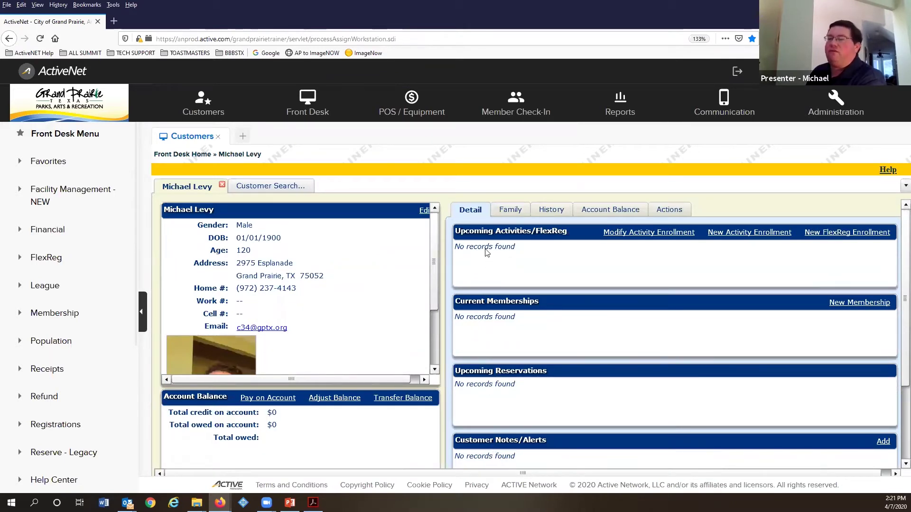
{"action": "scroll", "coordinate": [504, 346], "scroll_direction": "down", "scroll_amount": 1}
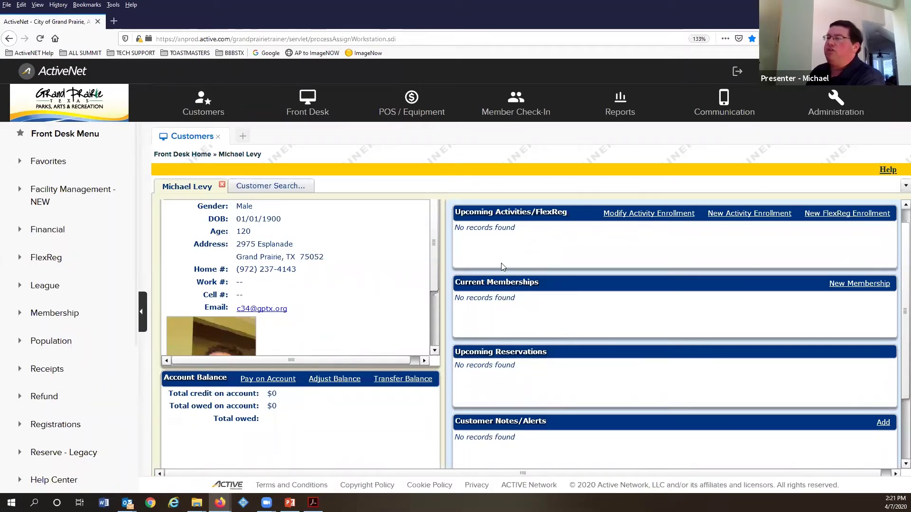
{"action": "scroll", "coordinate": [543, 226], "scroll_direction": "up", "scroll_amount": 1}
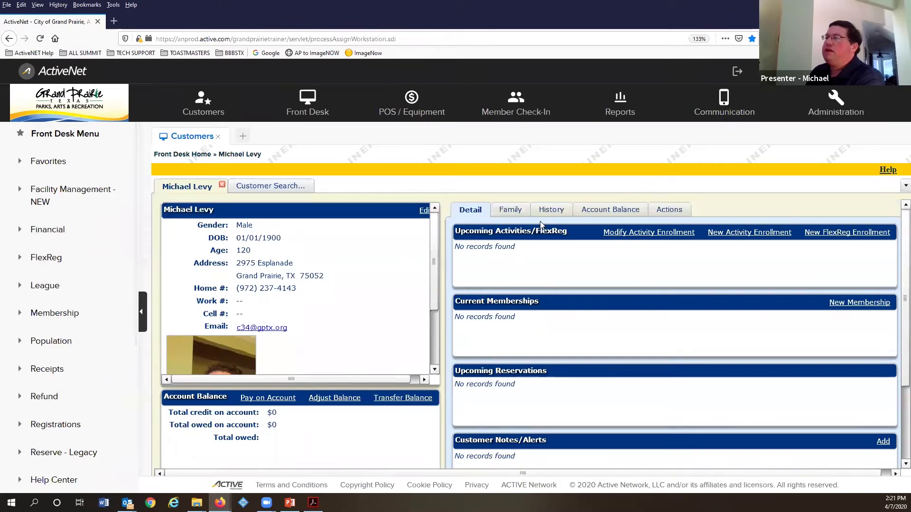
Step: Show the Family tab and open Manage Family Members
{"action": "left_click", "coordinate": [510, 209]}
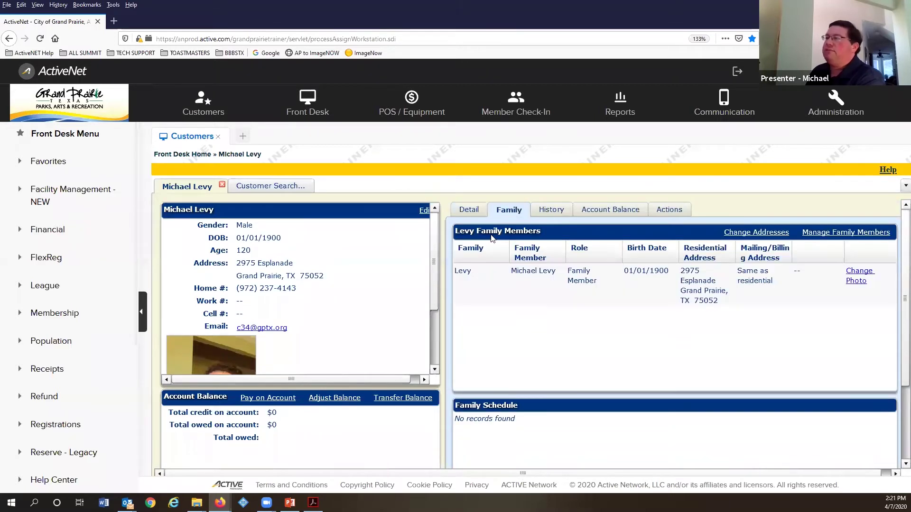
{"action": "scroll", "coordinate": [463, 262], "scroll_direction": "down", "scroll_amount": 1}
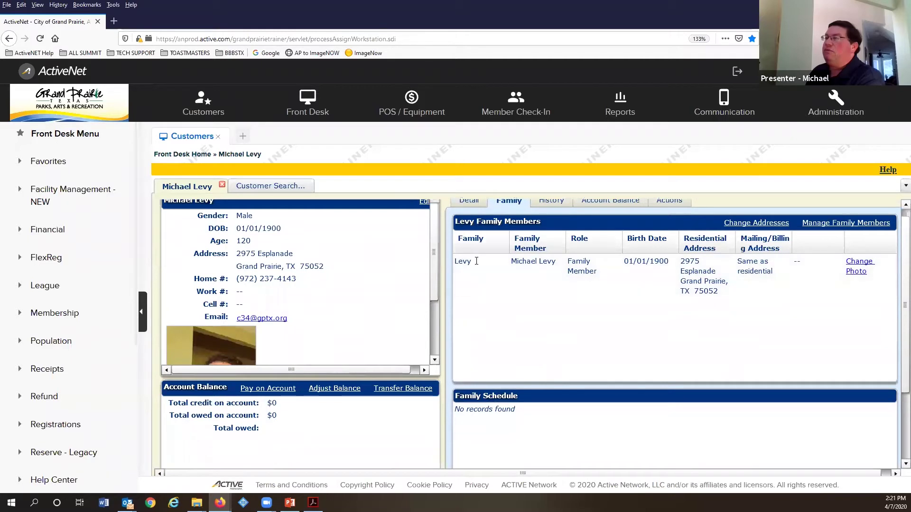
{"action": "scroll", "coordinate": [497, 277], "scroll_direction": "up", "scroll_amount": 1}
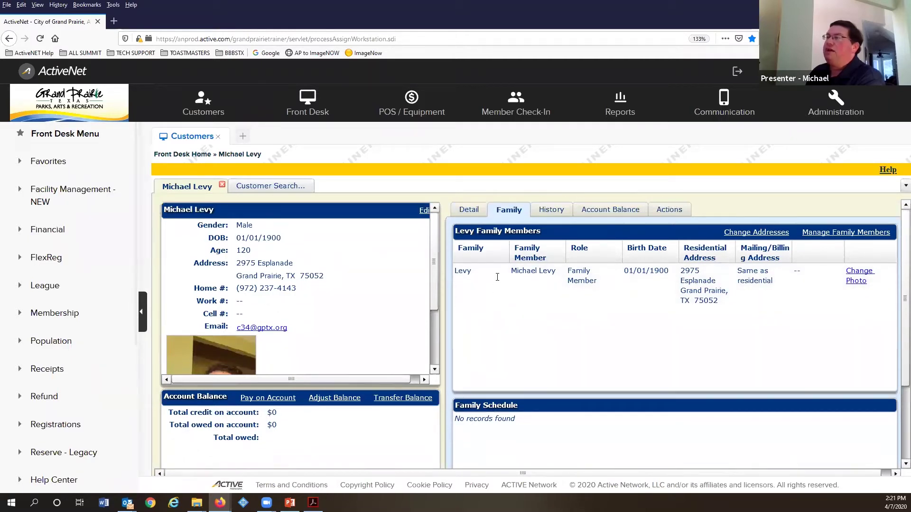
{"action": "left_click", "coordinate": [824, 235]}
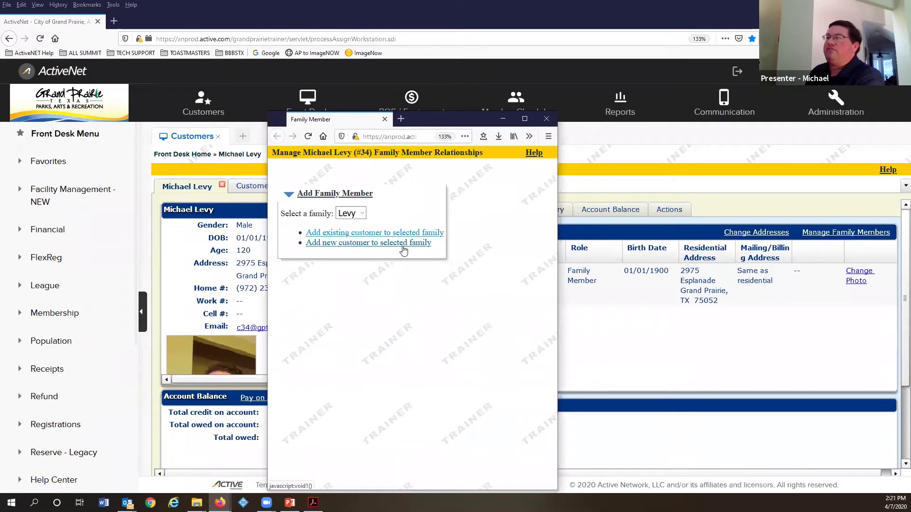
Step: Add a new family member with a first name, corrected home phone and gender Male
{"action": "left_click", "coordinate": [366, 244]}
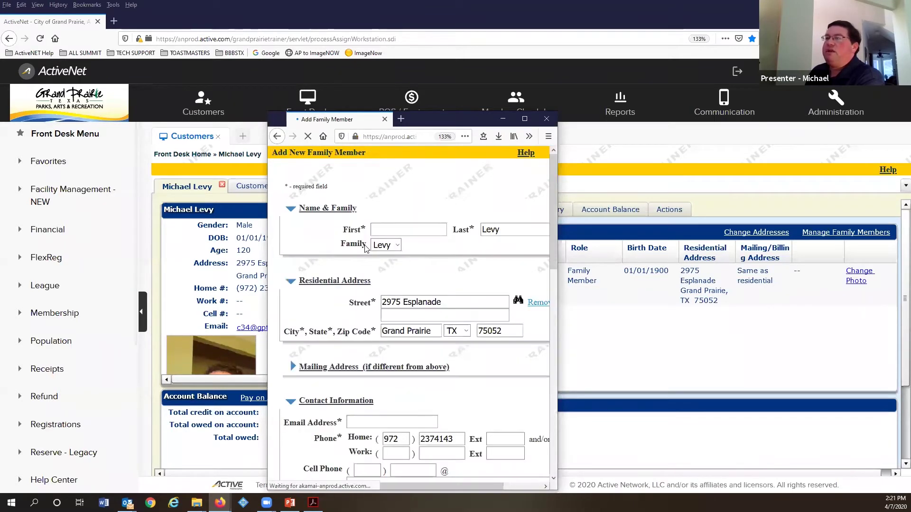
{"action": "left_click", "coordinate": [406, 231]}
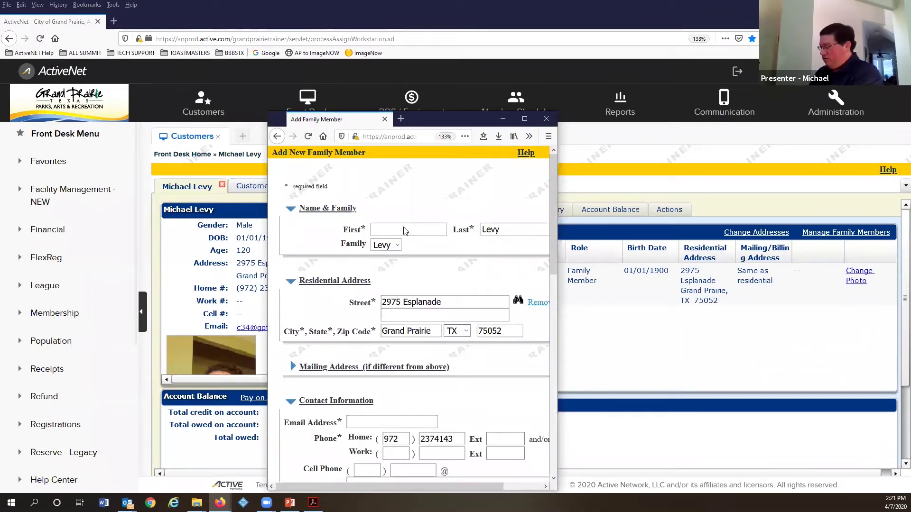
{"action": "type", "text": "Roger"}
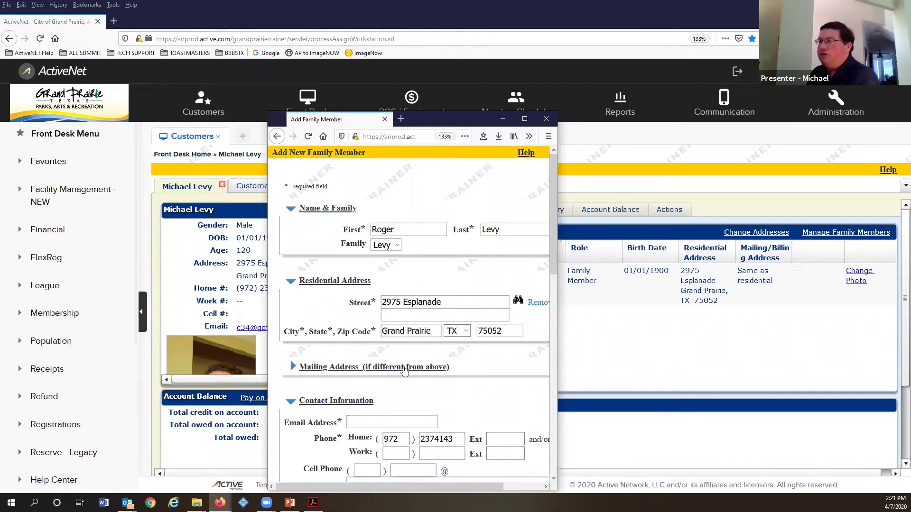
{"action": "scroll", "coordinate": [397, 366], "scroll_direction": "down", "scroll_amount": 9}
{"action": "scroll", "coordinate": [462, 298], "scroll_direction": "up", "scroll_amount": 6}
{"action": "left_click", "coordinate": [462, 299]}
{"action": "key", "text": "BackSpace"}
{"action": "type", "text": "1"}
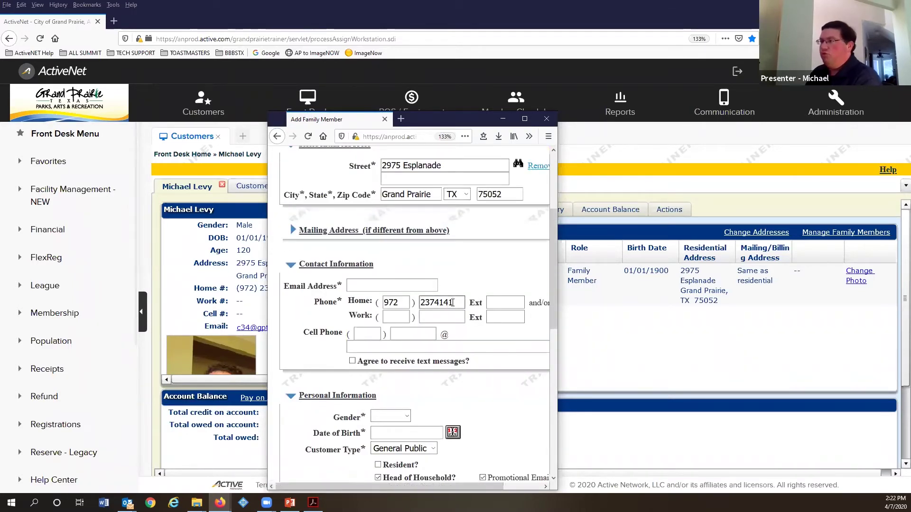
{"action": "scroll", "coordinate": [481, 369], "scroll_direction": "down", "scroll_amount": 5}
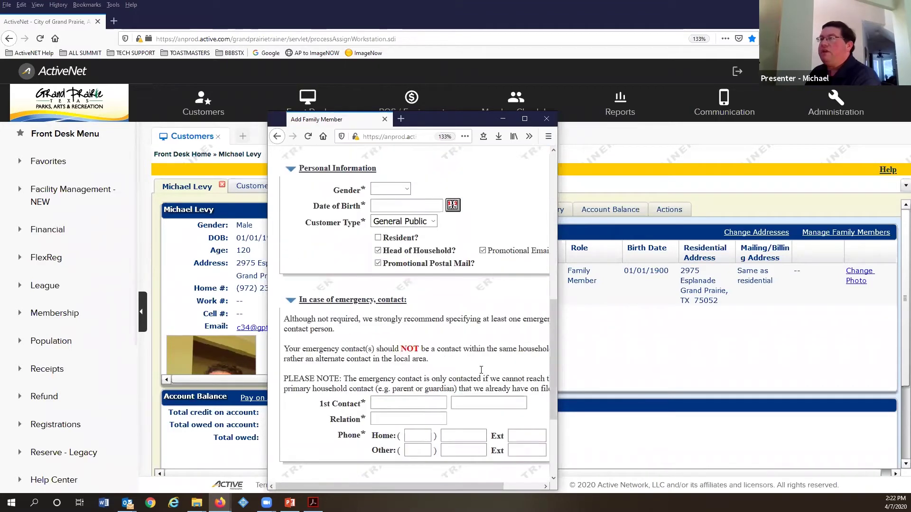
{"action": "scroll", "coordinate": [481, 370], "scroll_direction": "up", "scroll_amount": 2}
{"action": "left_click", "coordinate": [394, 277]}
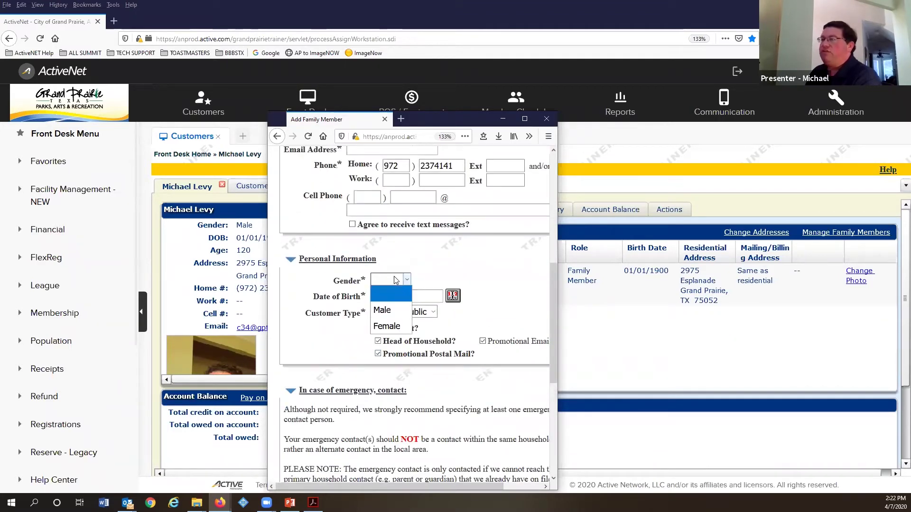
{"action": "left_click", "coordinate": [384, 310]}
Step: Enter date of birth 10/14/1993 after the missing-birth-date warning and submit the form
{"action": "scroll", "coordinate": [386, 304], "scroll_direction": "down", "scroll_amount": 5}
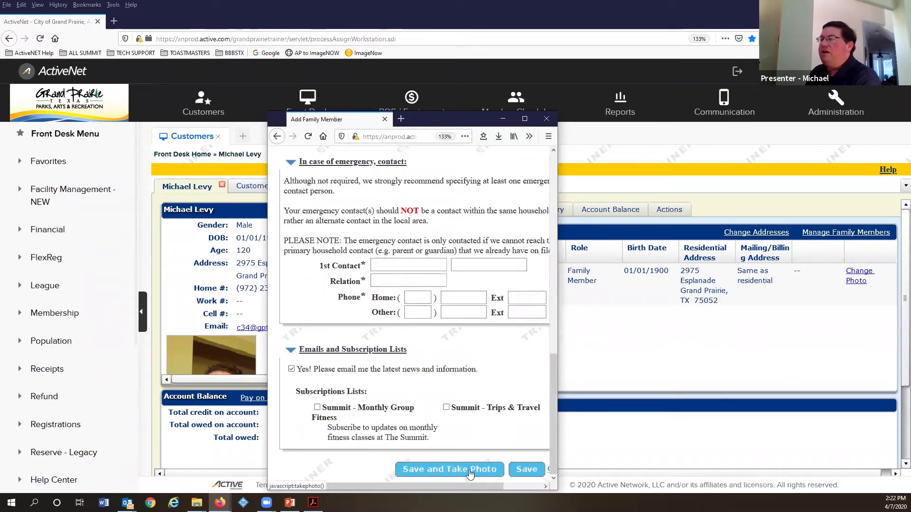
{"action": "left_click", "coordinate": [469, 470]}
{"action": "left_click", "coordinate": [439, 291]}
{"action": "scroll", "coordinate": [434, 332], "scroll_direction": "up", "scroll_amount": 6}
{"action": "scroll", "coordinate": [434, 342], "scroll_direction": "down", "scroll_amount": 2}
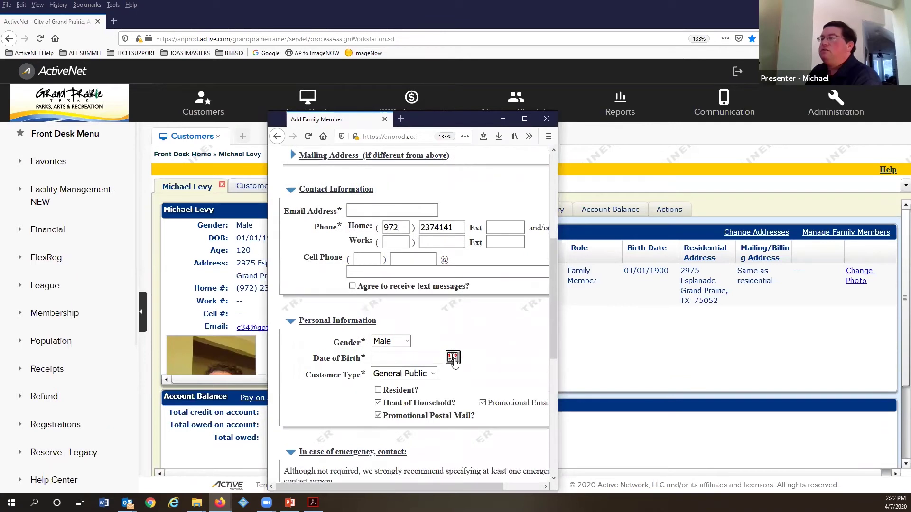
{"action": "left_click", "coordinate": [453, 358]}
{"action": "left_click", "coordinate": [419, 355]}
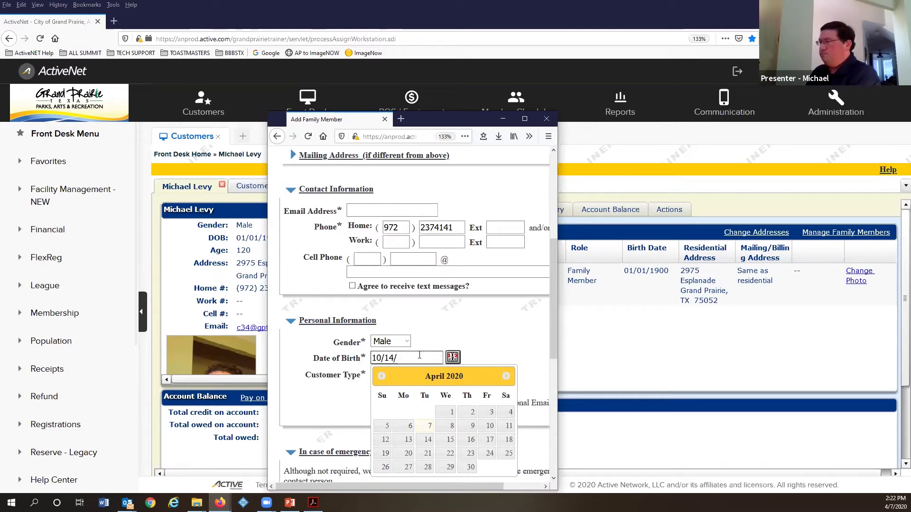
{"action": "type", "text": "10/14/1993"}
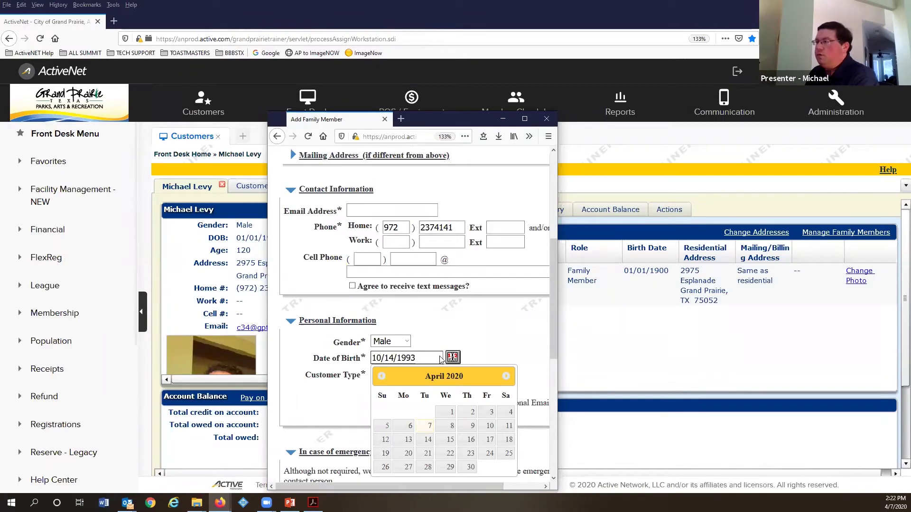
{"action": "left_click", "coordinate": [443, 355]}
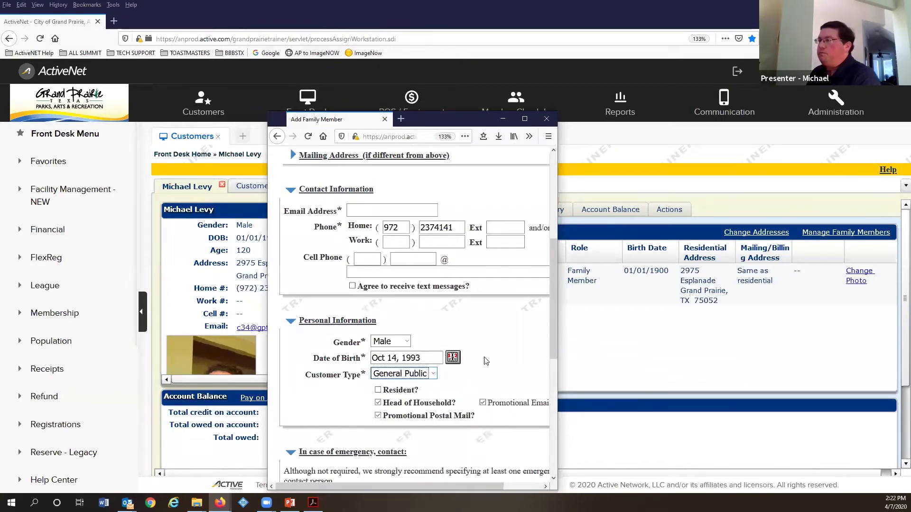
{"action": "scroll", "coordinate": [484, 385], "scroll_direction": "down", "scroll_amount": 5}
{"action": "left_click", "coordinate": [466, 471]}
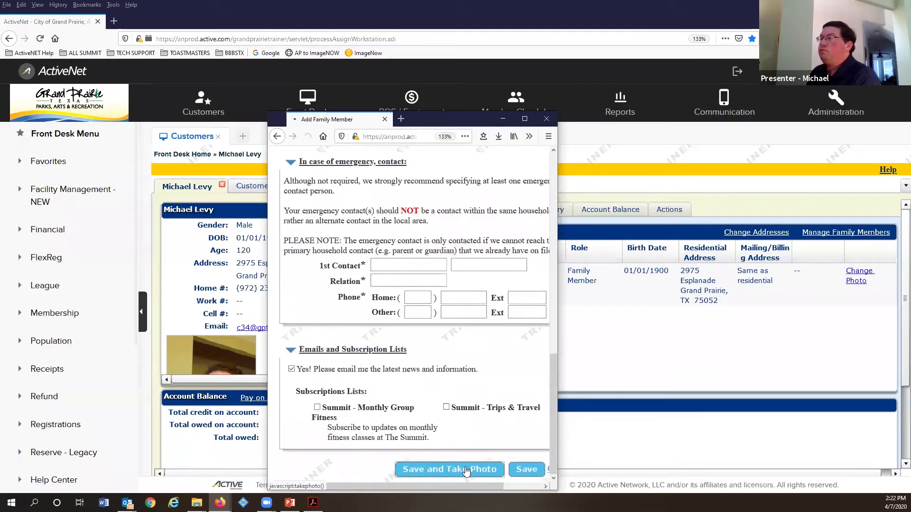
Step: Add a placeholder e-mail address and resubmit with Save and Take Photo
{"action": "scroll", "coordinate": [380, 244], "scroll_direction": "down", "scroll_amount": 4}
{"action": "left_click", "coordinate": [375, 228]}
{"action": "type", "text": "no@"}
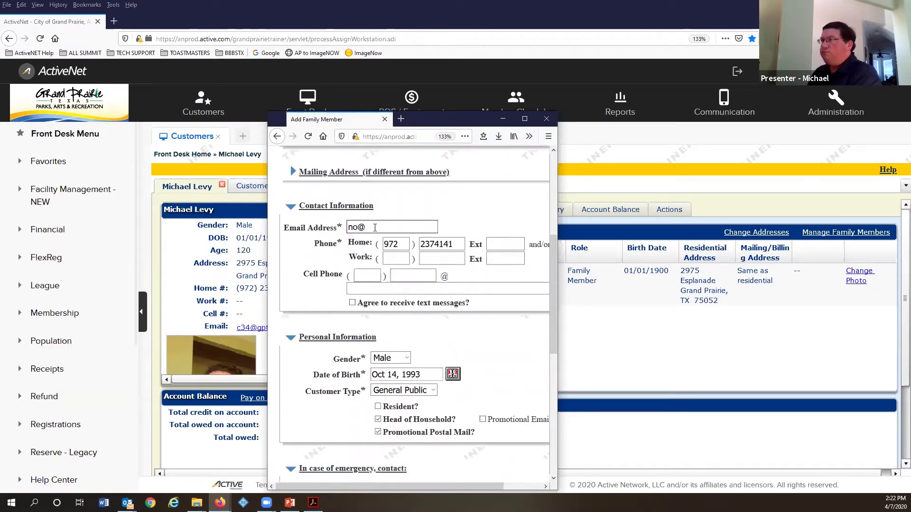
{"action": "type", "text": "email.com"}
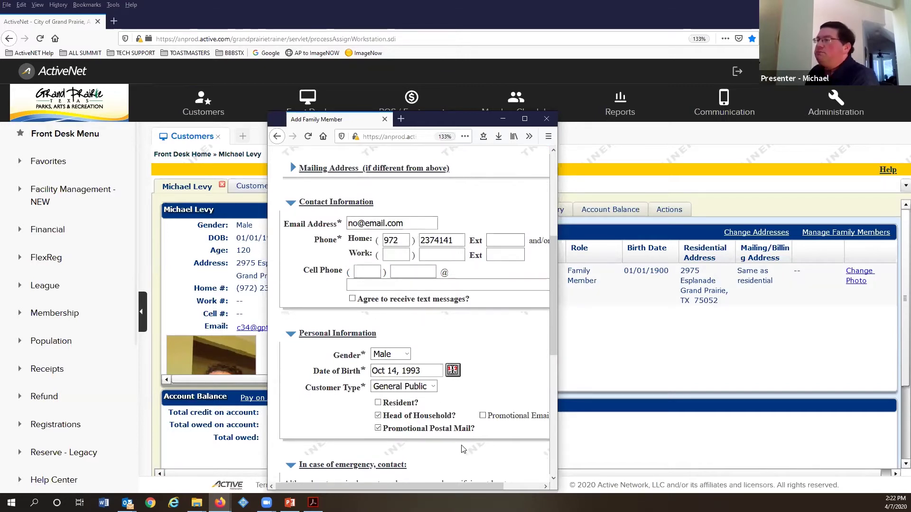
{"action": "scroll", "coordinate": [471, 474], "scroll_direction": "down", "scroll_amount": 5}
{"action": "left_click", "coordinate": [469, 469]}
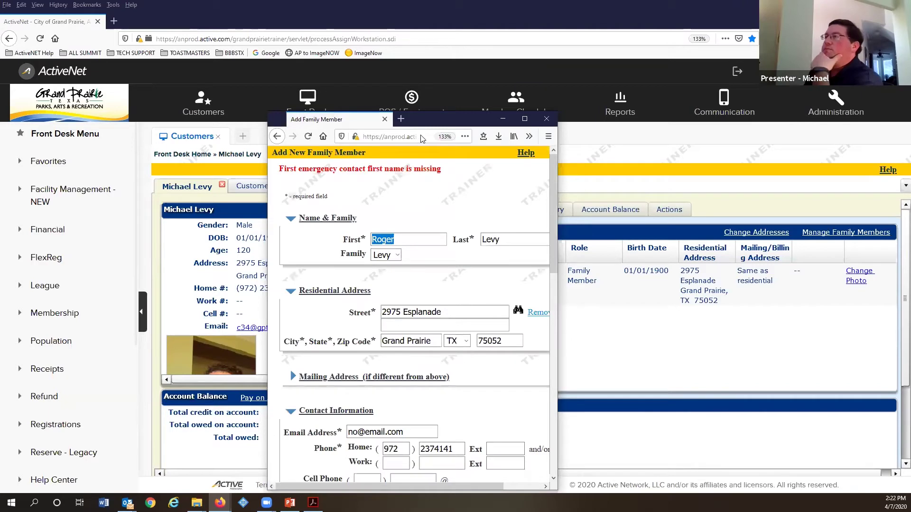
{"action": "scroll", "coordinate": [397, 223], "scroll_direction": "down", "scroll_amount": 5}
{"action": "scroll", "coordinate": [397, 223], "scroll_direction": "up", "scroll_amount": 3}
{"action": "scroll", "coordinate": [397, 223], "scroll_direction": "down", "scroll_amount": 3}
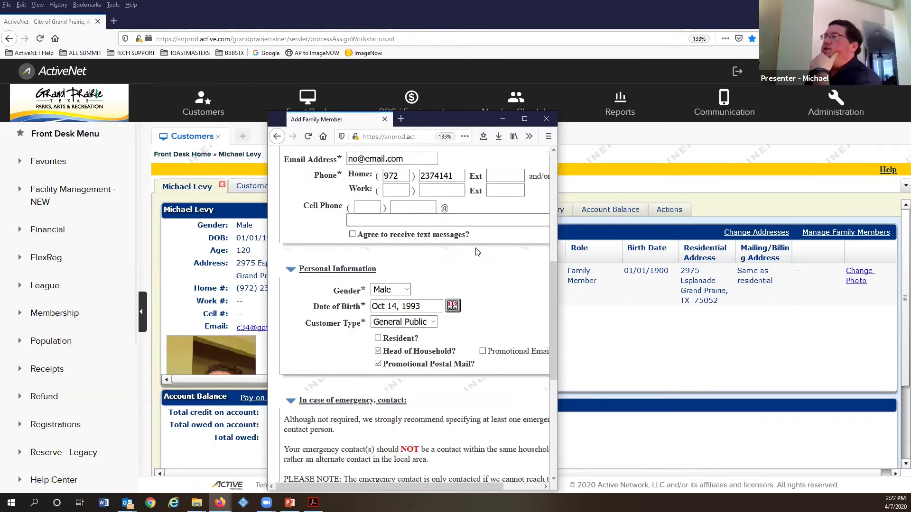
{"action": "scroll", "coordinate": [395, 232], "scroll_direction": "down", "scroll_amount": 3}
{"action": "scroll", "coordinate": [393, 265], "scroll_direction": "down", "scroll_amount": 2}
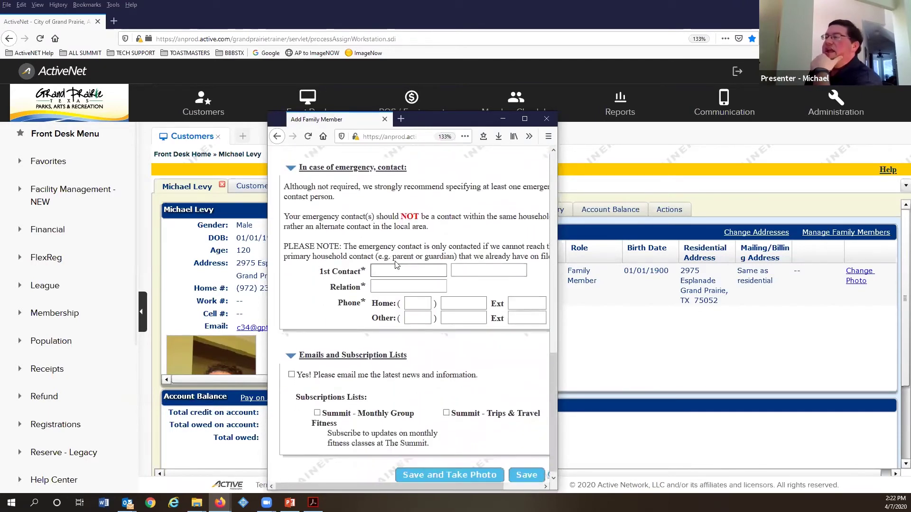
{"action": "scroll", "coordinate": [396, 264], "scroll_direction": "up", "scroll_amount": 10}
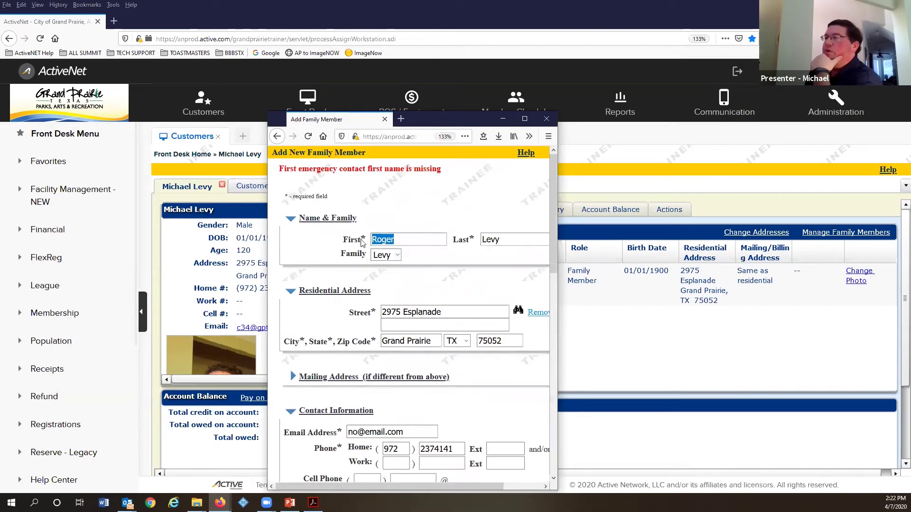
{"action": "double_click", "coordinate": [366, 236]}
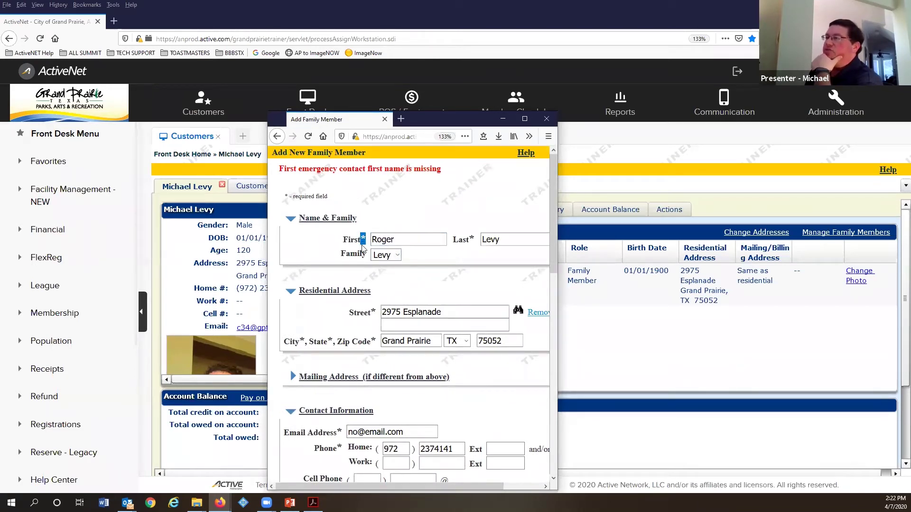
{"action": "scroll", "coordinate": [362, 299], "scroll_direction": "down", "scroll_amount": 1}
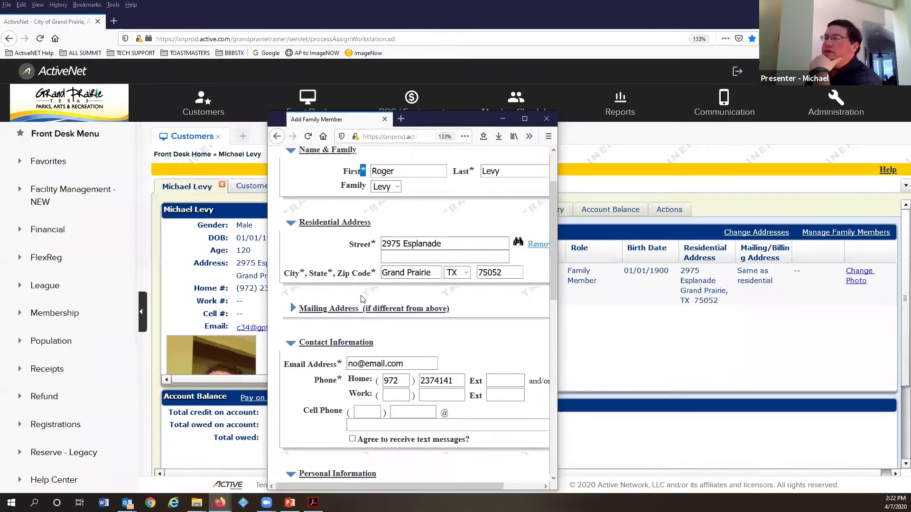
Step: Enter the first emergency contact's name with relation 'Momma'
{"action": "scroll", "coordinate": [378, 379], "scroll_direction": "down", "scroll_amount": 1}
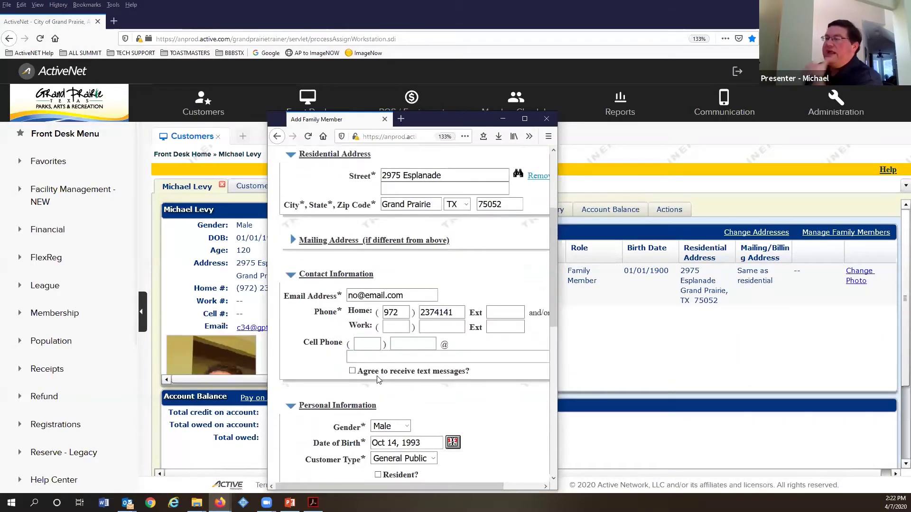
{"action": "scroll", "coordinate": [378, 380], "scroll_direction": "down", "scroll_amount": 2}
{"action": "scroll", "coordinate": [364, 311], "scroll_direction": "down", "scroll_amount": 1}
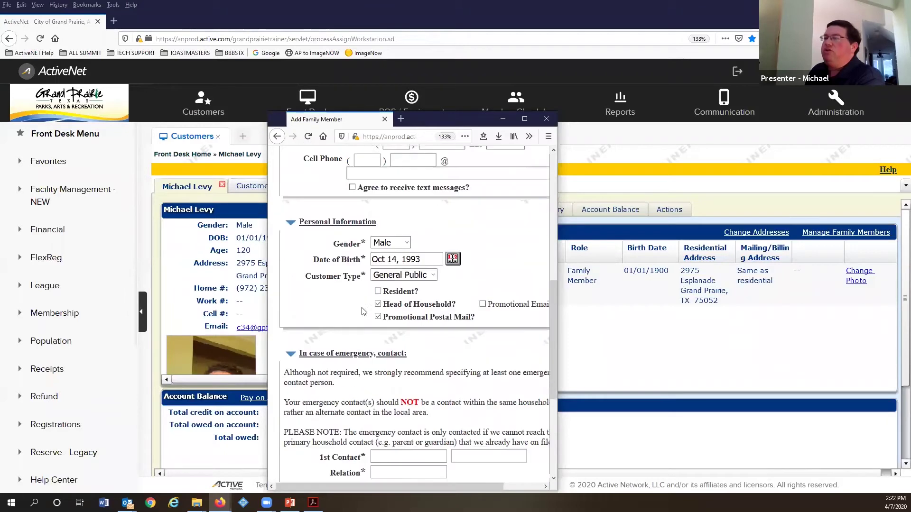
{"action": "scroll", "coordinate": [365, 306], "scroll_direction": "down", "scroll_amount": 1}
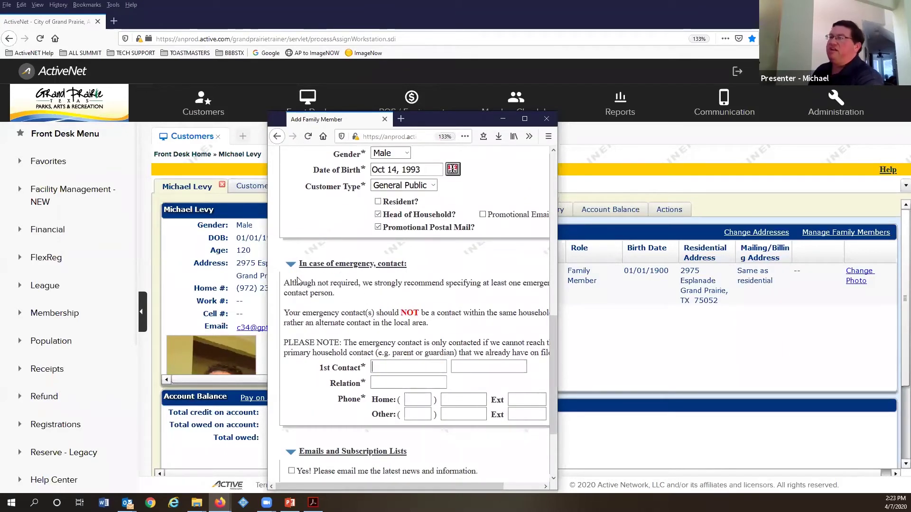
{"action": "left_click", "coordinate": [386, 366]}
{"action": "left_click", "coordinate": [387, 367]}
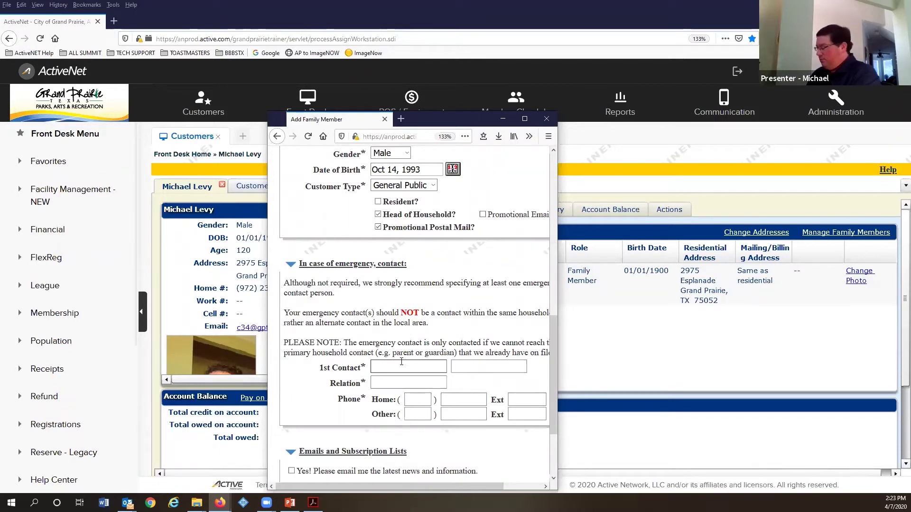
{"action": "type", "text": "Momma Levy"}
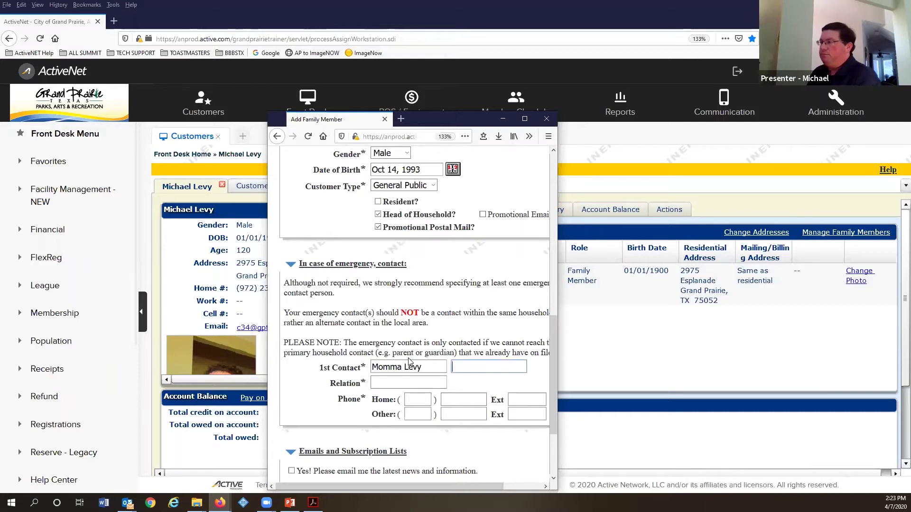
{"action": "key", "text": "Tab"}
{"action": "type", "text": "Momma"}
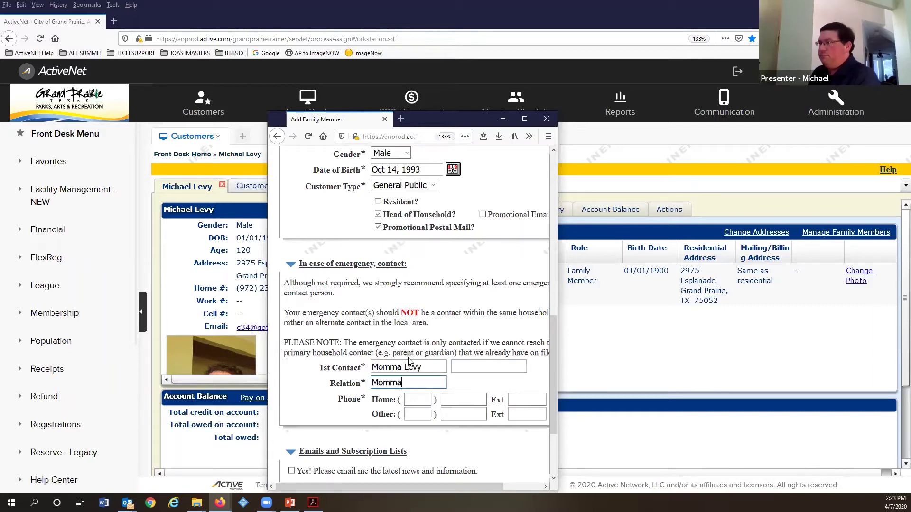
Step: Fill in the emergency contact's home phone area code and number
{"action": "left_click", "coordinate": [421, 398]}
{"action": "type", "text": "1231"}
{"action": "left_click_drag", "start_coordinate": [463, 399], "coordinate": [438, 399]}
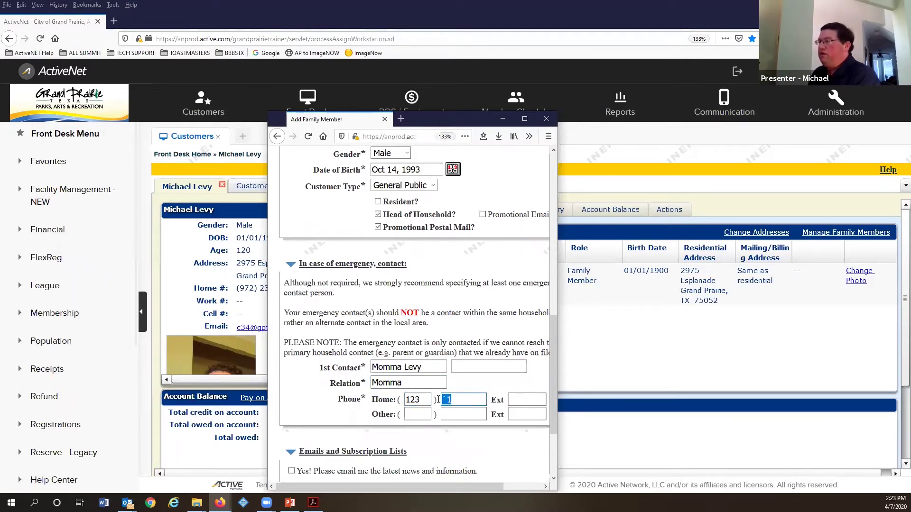
{"action": "type", "text": "1234567"}
{"action": "scroll", "coordinate": [449, 397], "scroll_direction": "down", "scroll_amount": 2}
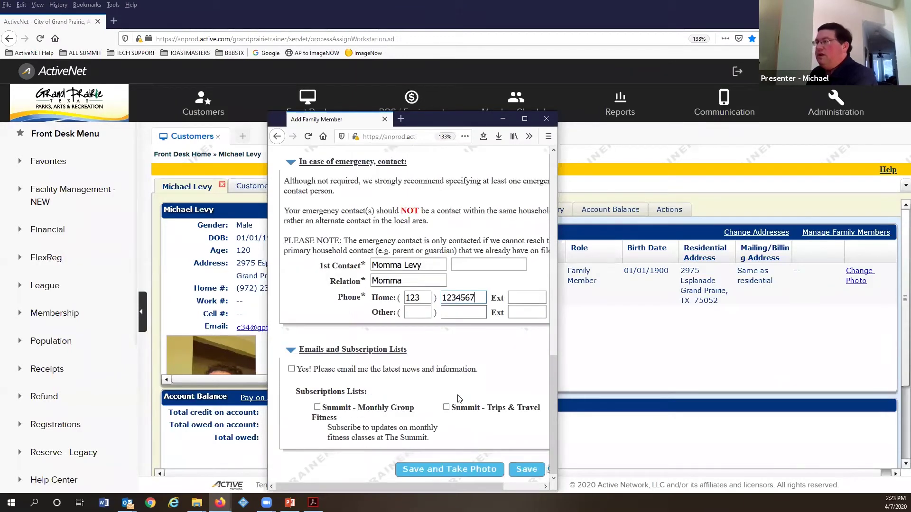
Step: Resubmit the new family member form with the emergency contact added, then review the form
{"action": "left_click", "coordinate": [458, 474]}
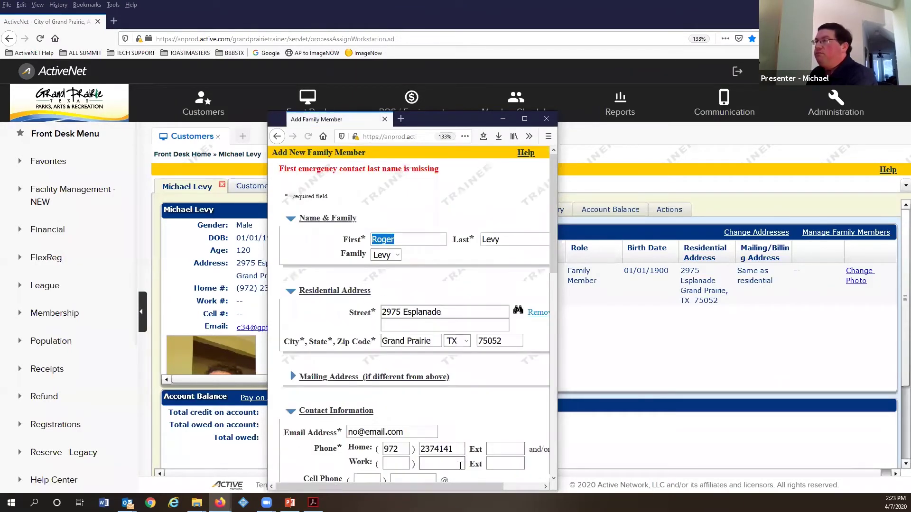
{"action": "scroll", "coordinate": [443, 413], "scroll_direction": "down", "scroll_amount": 1}
{"action": "scroll", "coordinate": [442, 408], "scroll_direction": "up", "scroll_amount": 2}
{"action": "scroll", "coordinate": [439, 403], "scroll_direction": "down", "scroll_amount": 6}
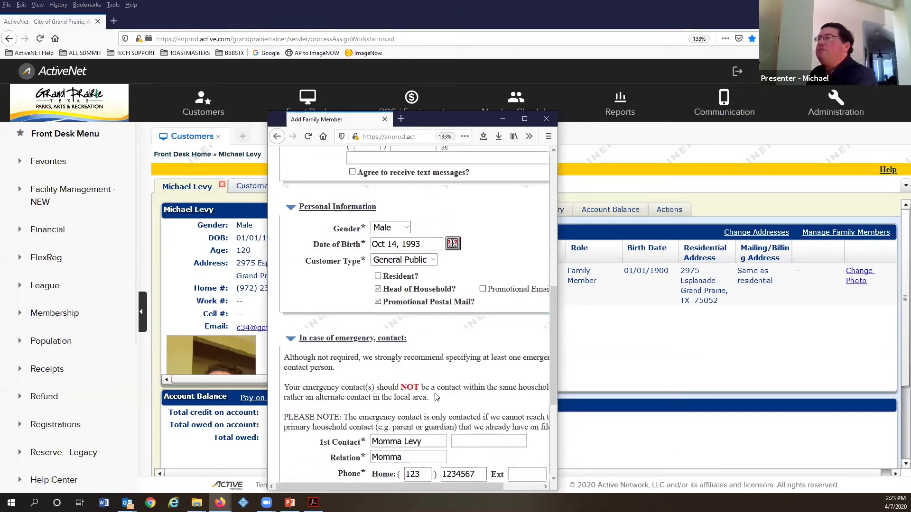
{"action": "scroll", "coordinate": [434, 394], "scroll_direction": "up", "scroll_amount": 3}
{"action": "scroll", "coordinate": [338, 242], "scroll_direction": "up", "scroll_amount": 2}
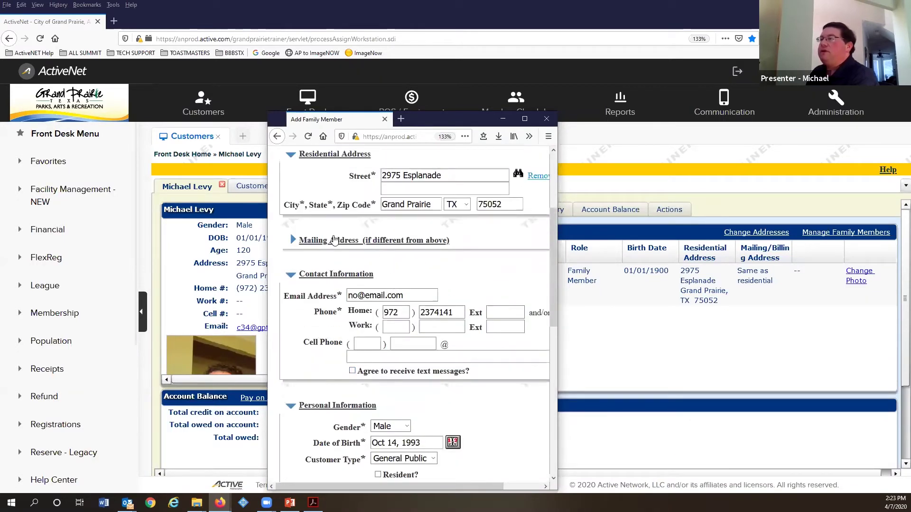
{"action": "scroll", "coordinate": [333, 237], "scroll_direction": "up", "scroll_amount": 3}
{"action": "scroll", "coordinate": [359, 250], "scroll_direction": "down", "scroll_amount": 10}
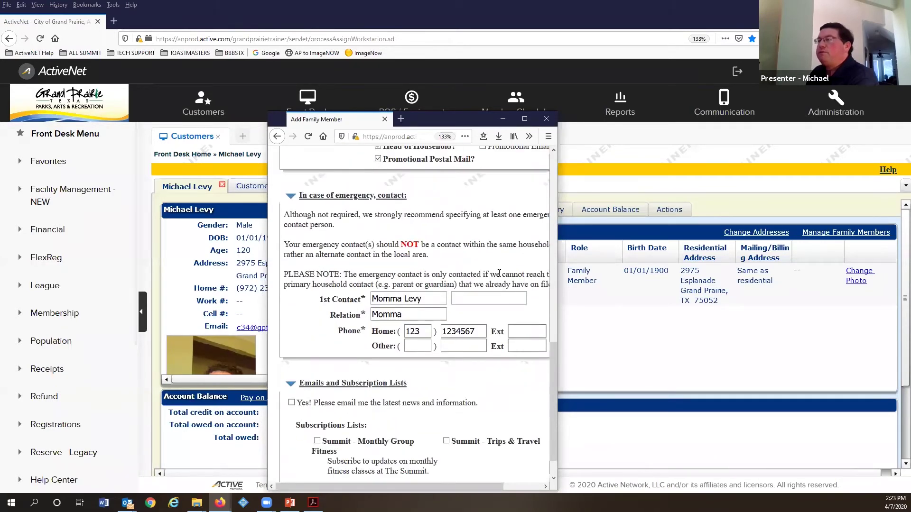
Step: Enter the emergency contact's last name, trim the first-name field, and save the family member
{"action": "left_click", "coordinate": [481, 296]}
{"action": "type", "text": "Lev"}
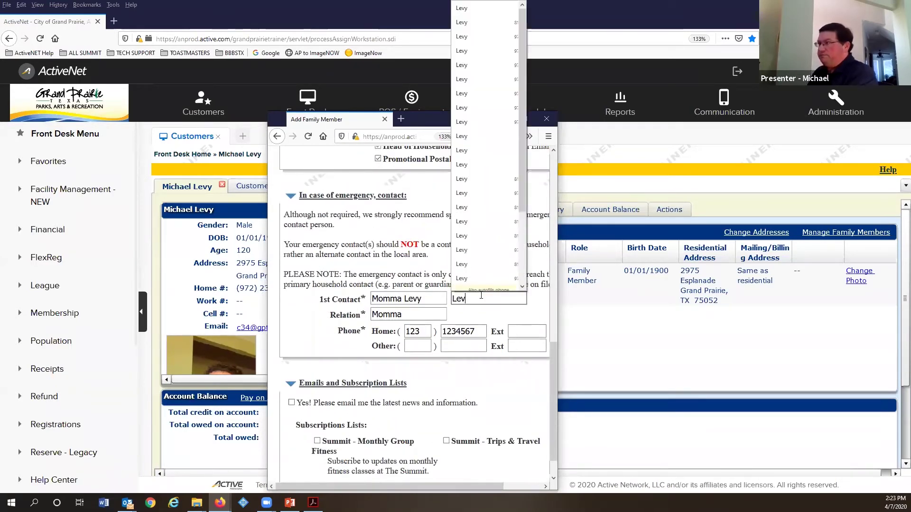
{"action": "type", "text": "y"}
{"action": "left_click", "coordinate": [423, 298]}
{"action": "key", "text": "BackSpace"}
{"action": "key", "text": "BackSpace"}
{"action": "key", "text": "BackSpace"}
{"action": "key", "text": "BackSpace"}
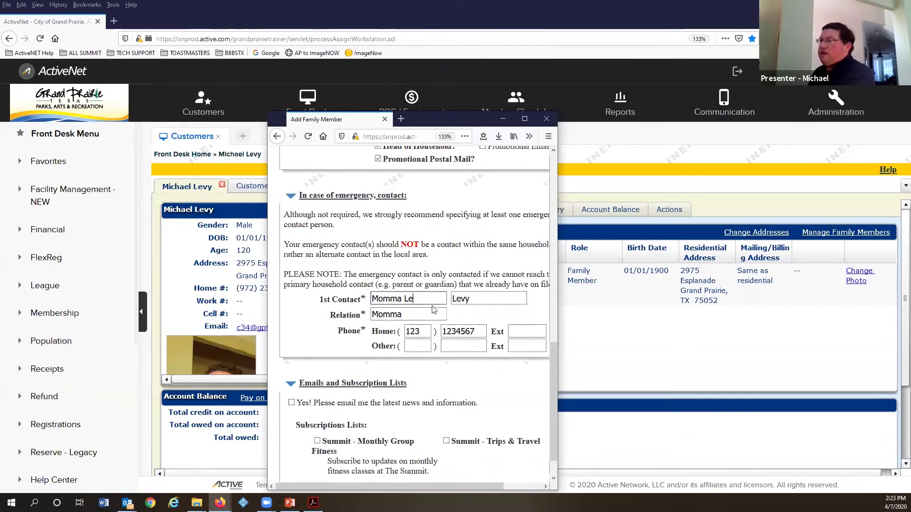
{"action": "scroll", "coordinate": [430, 333], "scroll_direction": "down", "scroll_amount": 2}
{"action": "left_click", "coordinate": [441, 469]}
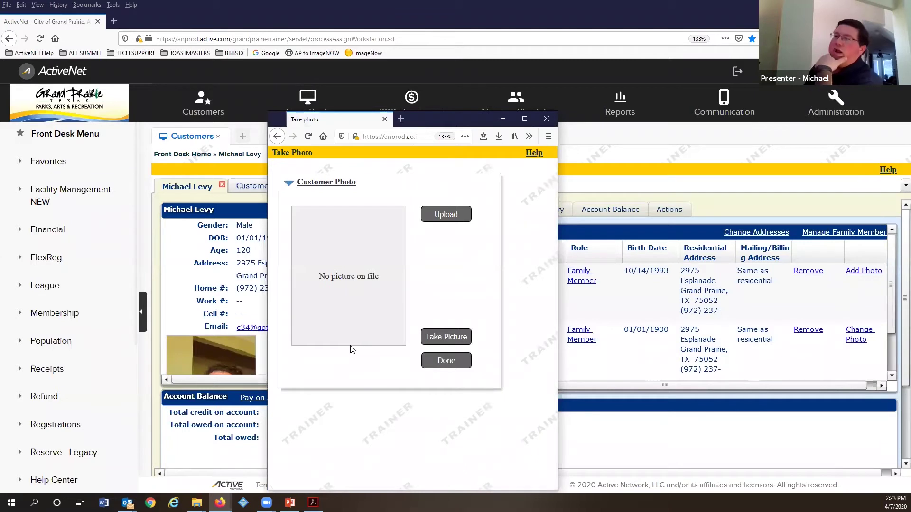
Step: Capture the new family member's picture and finish the photo step
{"action": "left_click", "coordinate": [461, 338]}
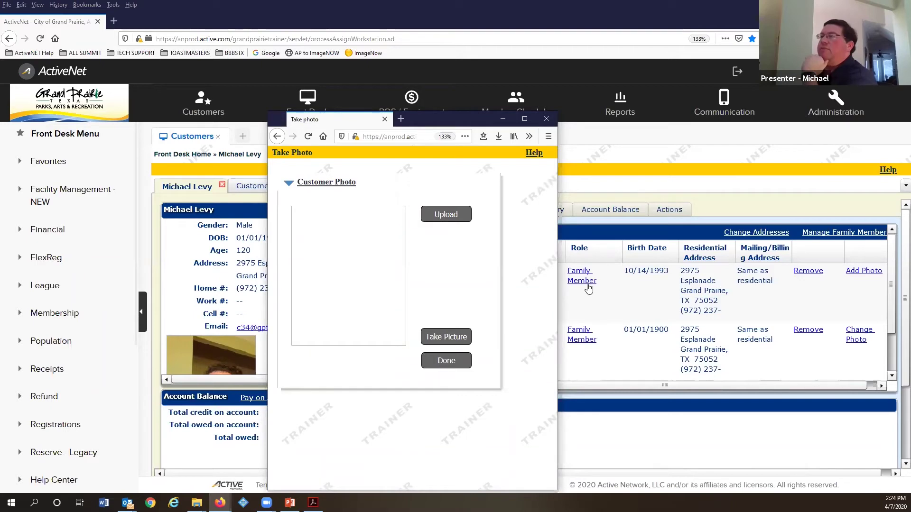
{"action": "left_click", "coordinate": [455, 364]}
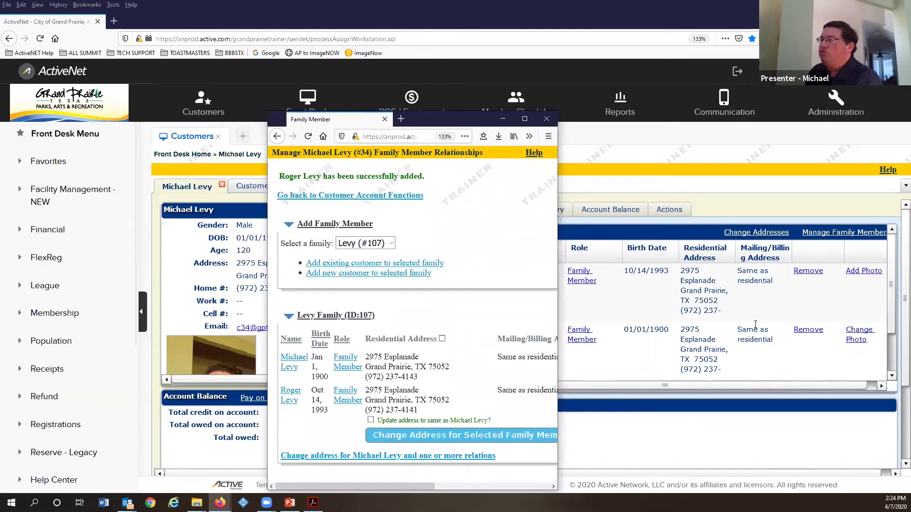
Step: Close the family member window to return to the customer's Family list
{"action": "left_click", "coordinate": [547, 119]}
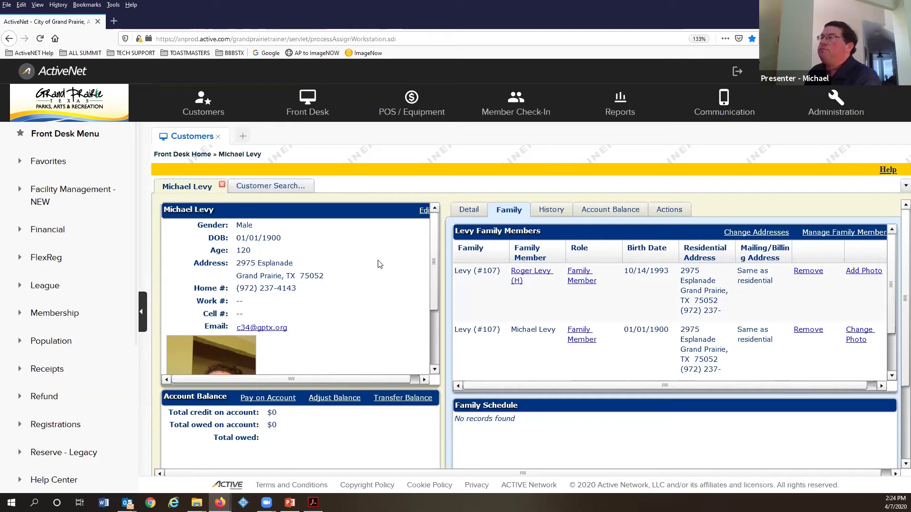
Step: Scroll past the customer's photo and open their transaction History, covering the entire family from 01/08/2020
{"action": "scroll", "coordinate": [275, 244], "scroll_direction": "down", "scroll_amount": 1}
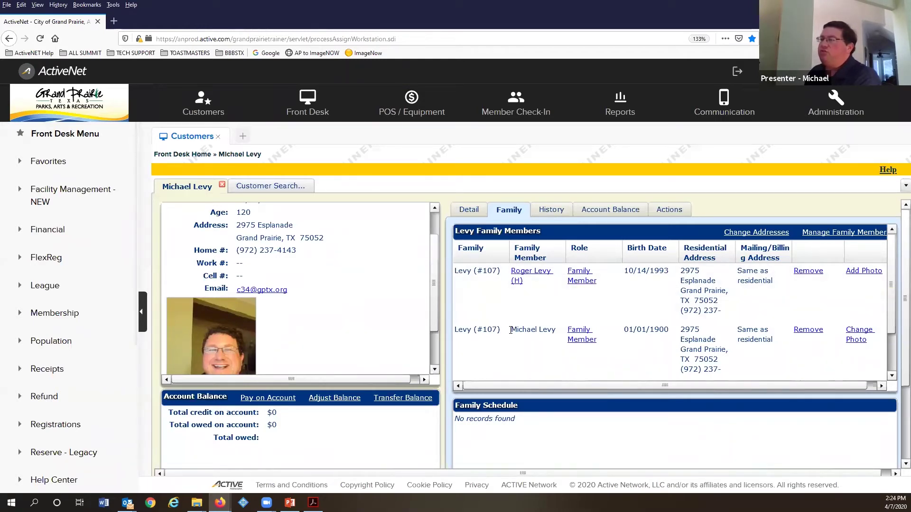
{"action": "scroll", "coordinate": [293, 205], "scroll_direction": "down", "scroll_amount": 1}
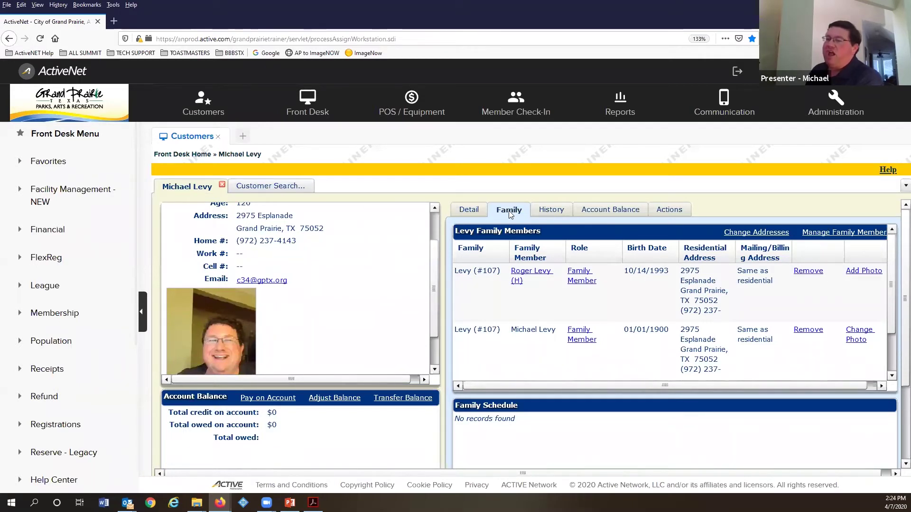
{"action": "left_click", "coordinate": [550, 211]}
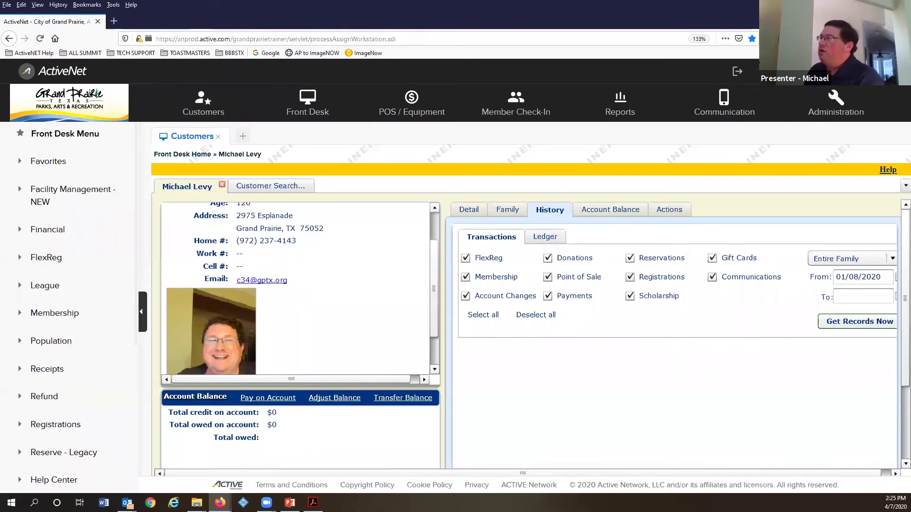
Step: Lower the browser page zoom from 133% to 120%
{"action": "left_click", "coordinate": [901, 39]}
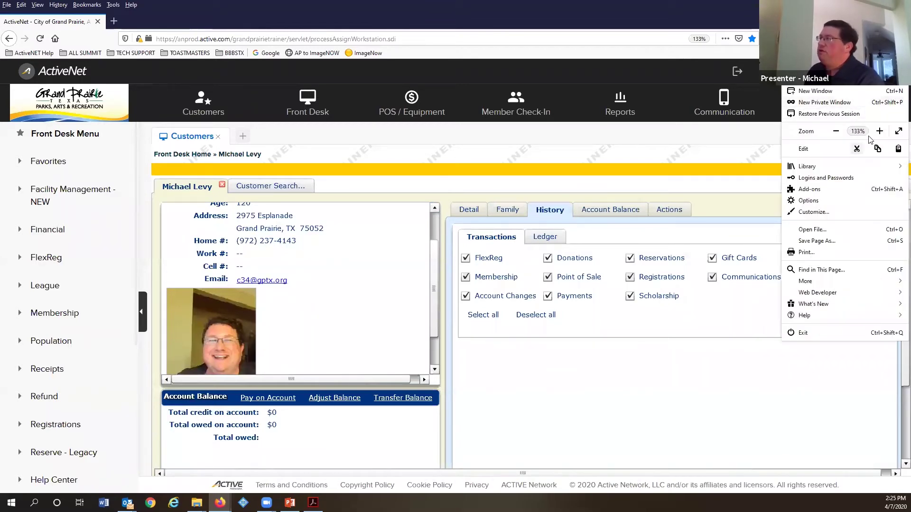
{"action": "left_click", "coordinate": [836, 131]}
{"action": "left_click", "coordinate": [707, 368]}
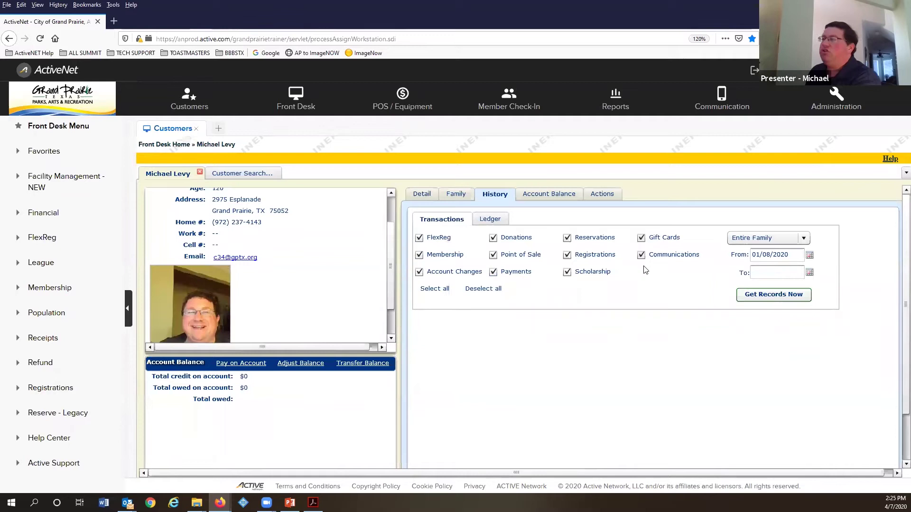
{"action": "left_click", "coordinate": [769, 238]}
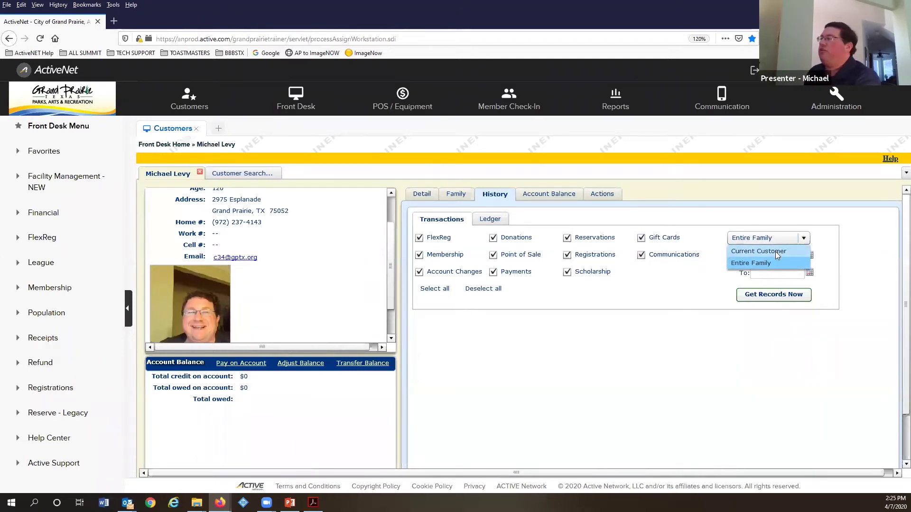
{"action": "left_click", "coordinate": [759, 263]}
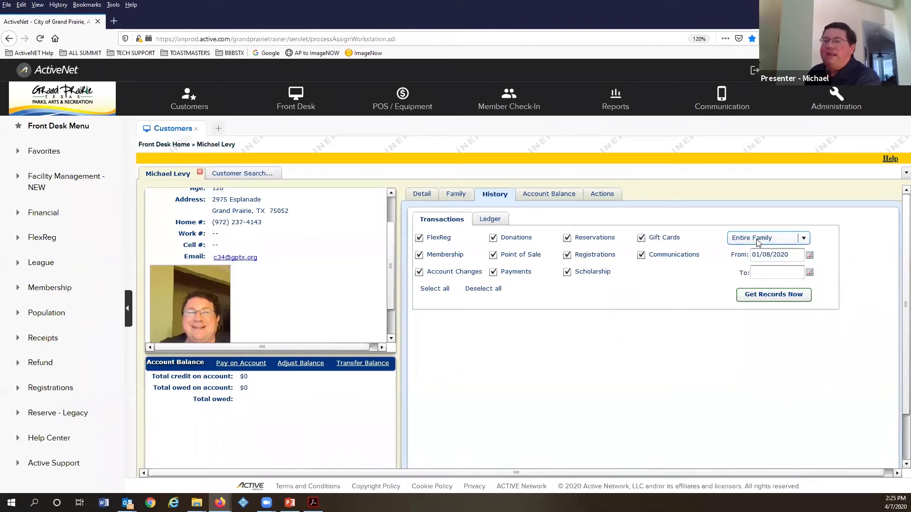
{"action": "left_click", "coordinate": [793, 256]}
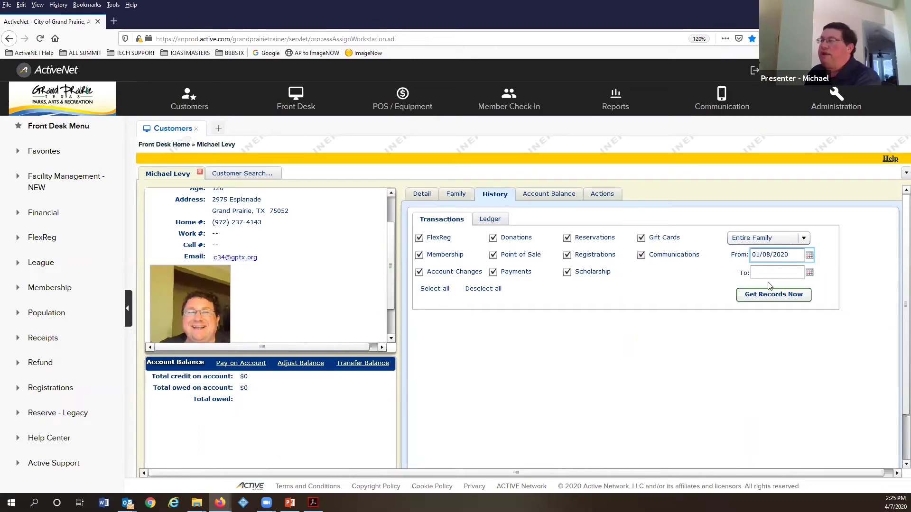
{"action": "left_click", "coordinate": [496, 220]}
{"action": "left_click", "coordinate": [492, 238]}
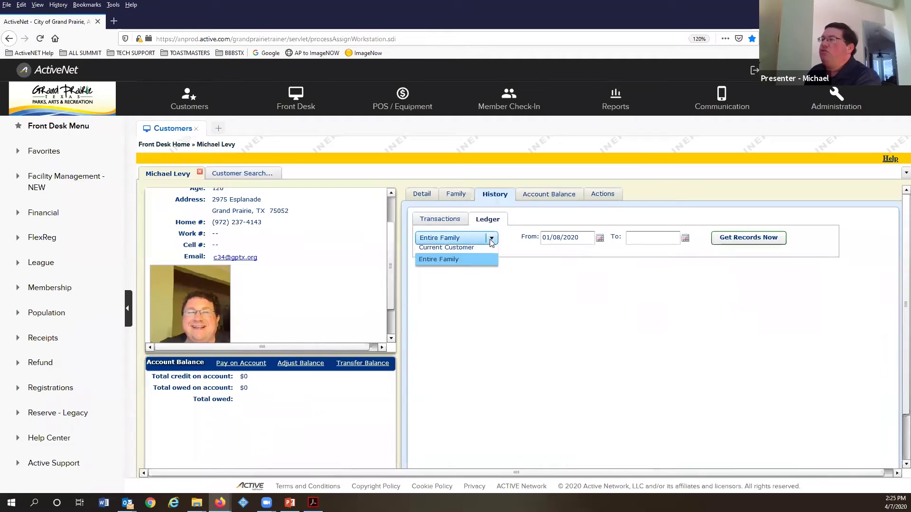
{"action": "left_click", "coordinate": [494, 242]}
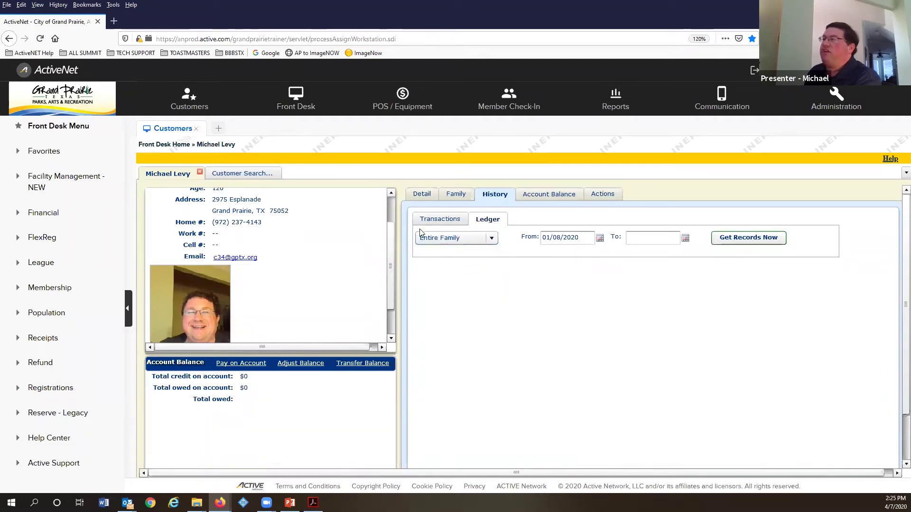
{"action": "left_click", "coordinate": [438, 220]}
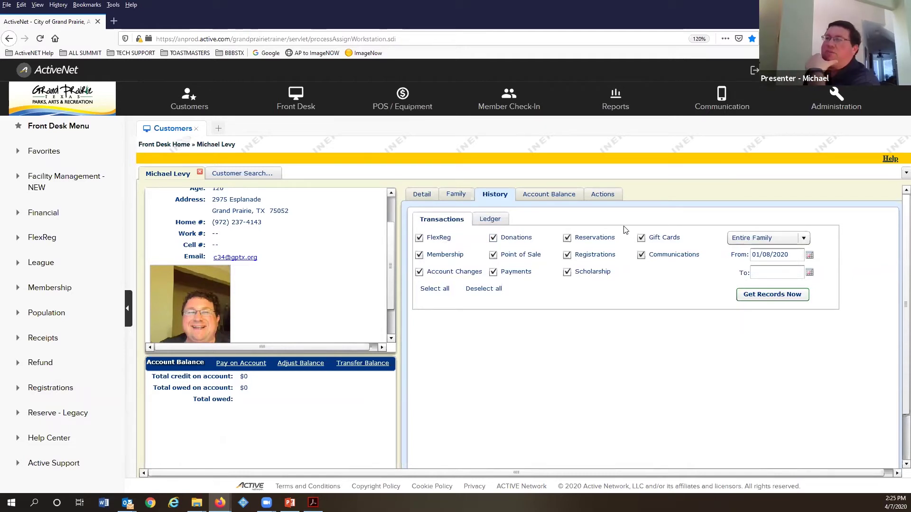
Step: View the customer's account balance, showing no payables or credits, then switch to their Actions page
{"action": "left_click", "coordinate": [557, 198]}
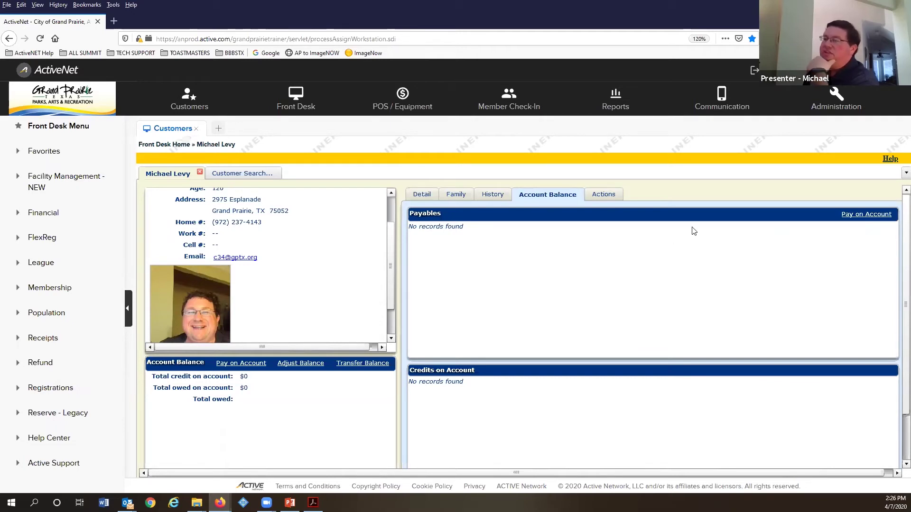
{"action": "left_click", "coordinate": [601, 196]}
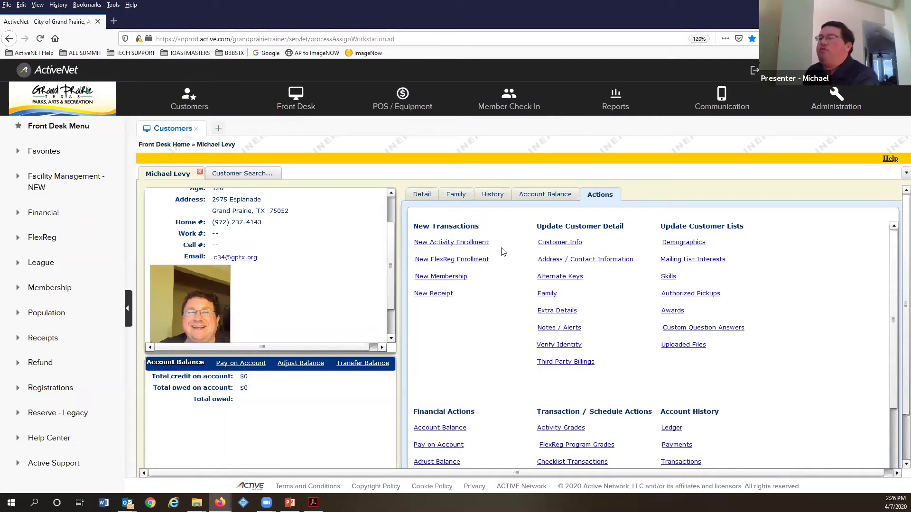
Step: Scroll through the customer's Actions links, from New Receipt to account history options
{"action": "scroll", "coordinate": [511, 234], "scroll_direction": "down", "scroll_amount": 1}
{"action": "scroll", "coordinate": [507, 233], "scroll_direction": "up", "scroll_amount": 1}
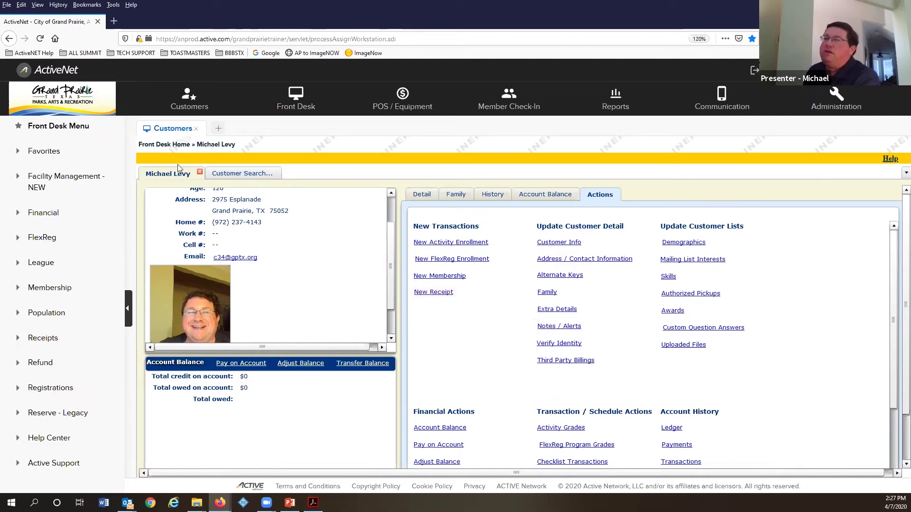
Step: Start pending Receipt #2 for the customer, then close it to leave an empty workspace
{"action": "left_click", "coordinate": [438, 294]}
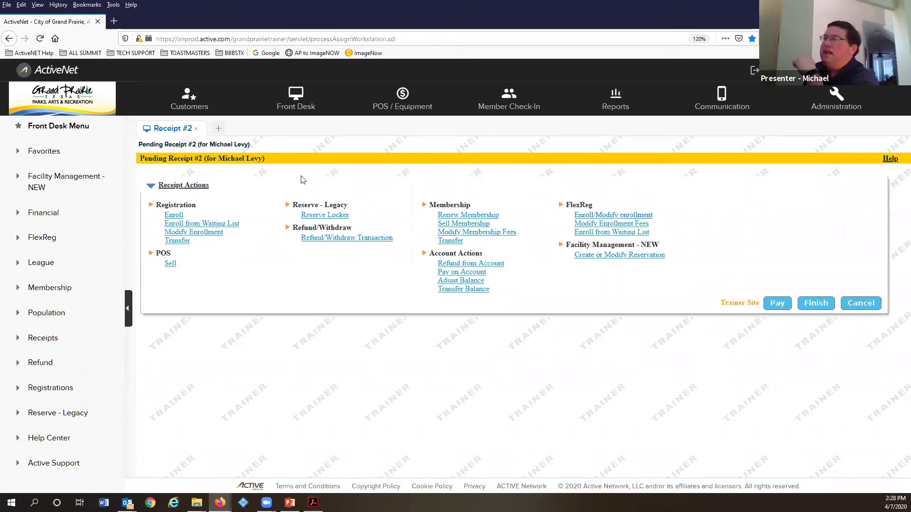
{"action": "left_click", "coordinate": [197, 129]}
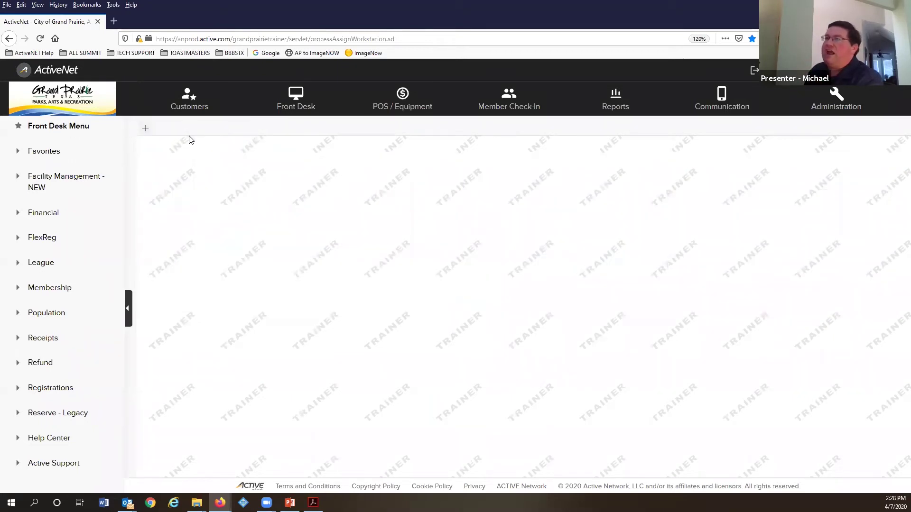
{"action": "left_click", "coordinate": [189, 102]}
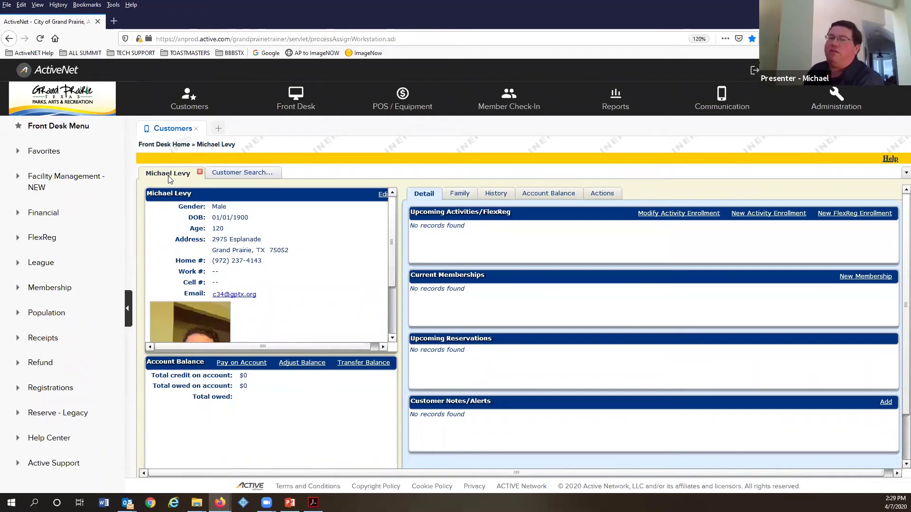
{"action": "left_click", "coordinate": [618, 194]}
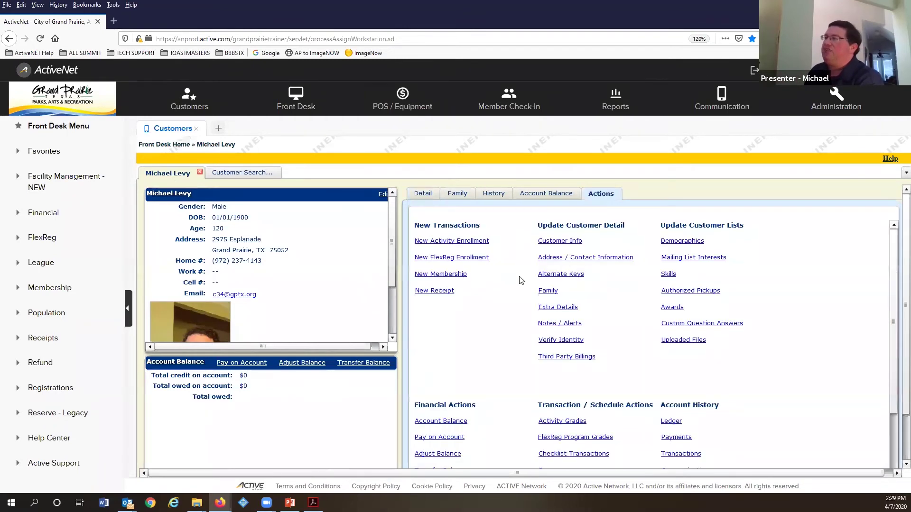
{"action": "left_click", "coordinate": [429, 292]}
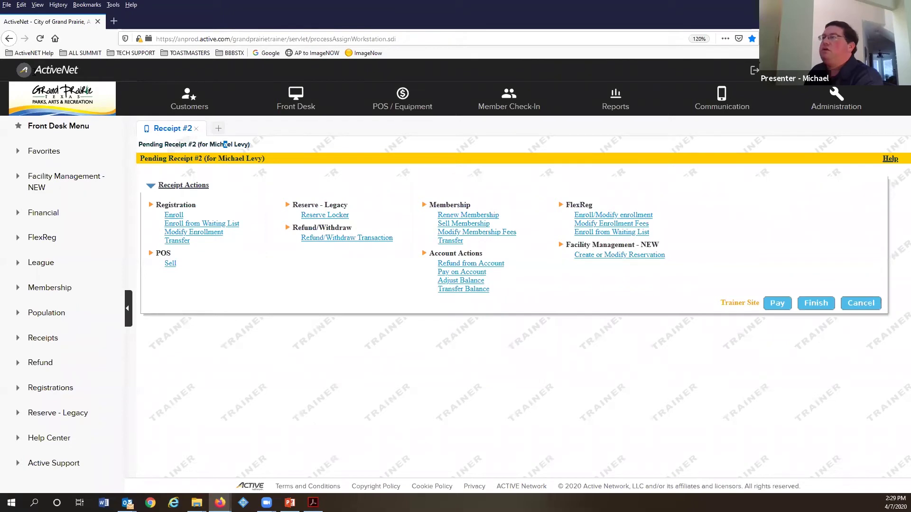
{"action": "left_click", "coordinate": [196, 128]}
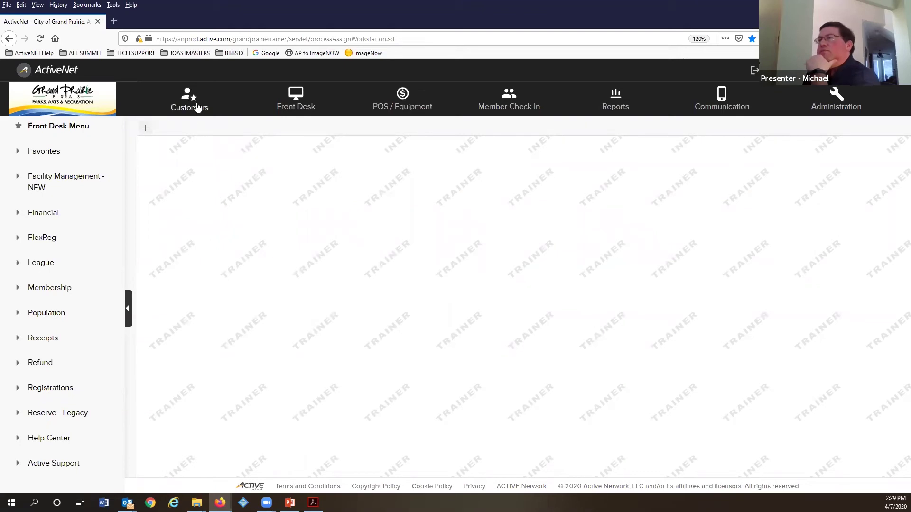
Step: Return to the customer's record, show the Actions tab, and scroll down to Membership Inquiry
{"action": "left_click", "coordinate": [197, 108]}
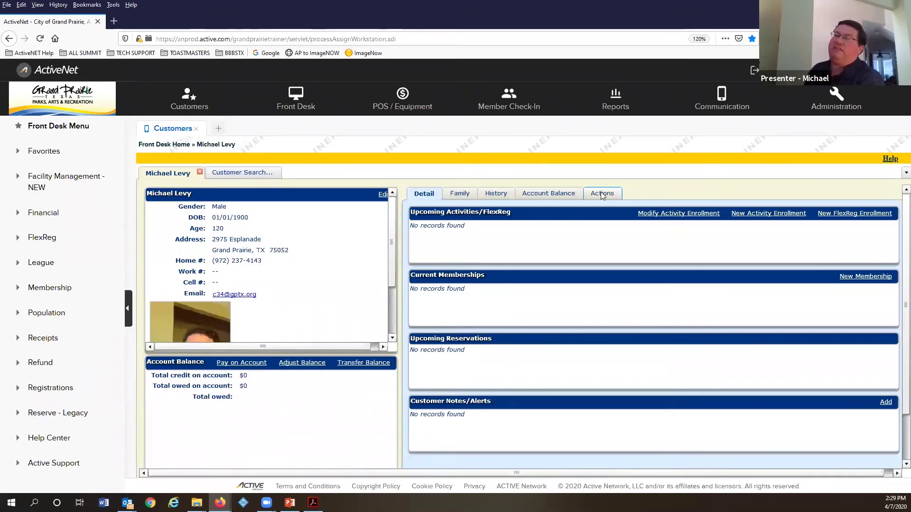
{"action": "left_click", "coordinate": [602, 194]}
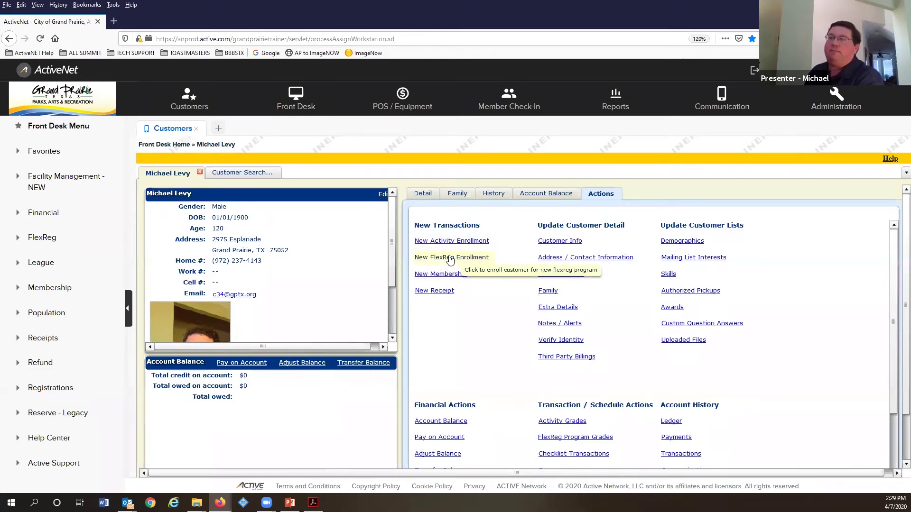
{"action": "scroll", "coordinate": [455, 327], "scroll_direction": "down", "scroll_amount": 2}
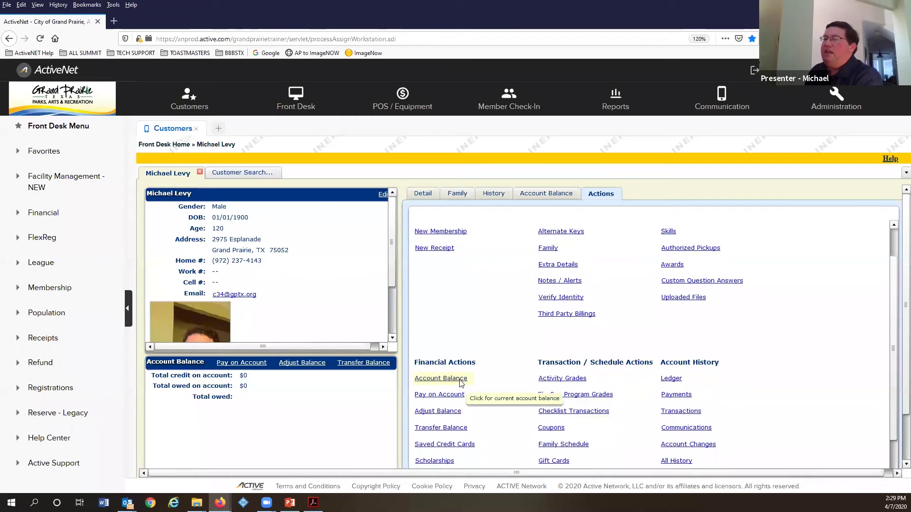
{"action": "scroll", "coordinate": [460, 383], "scroll_direction": "down", "scroll_amount": 1}
{"action": "scroll", "coordinate": [459, 375], "scroll_direction": "down", "scroll_amount": 1}
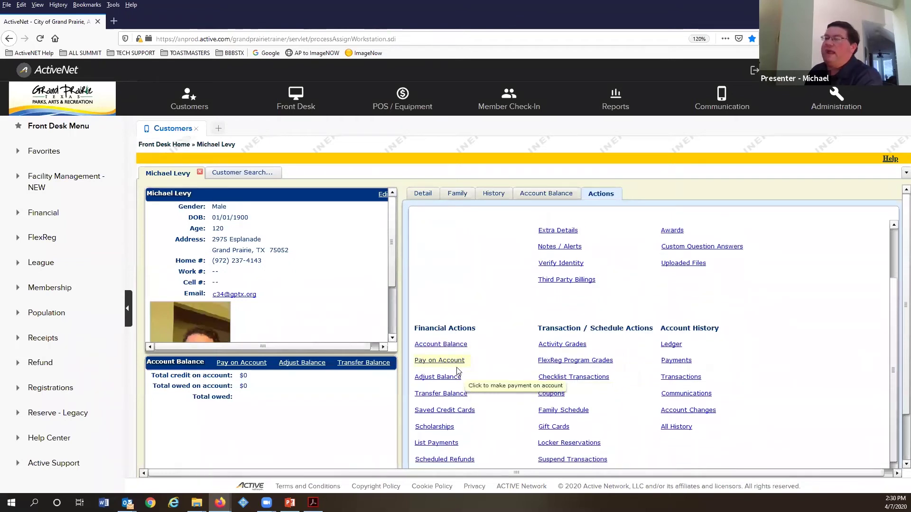
{"action": "scroll", "coordinate": [478, 407], "scroll_direction": "down", "scroll_amount": 1}
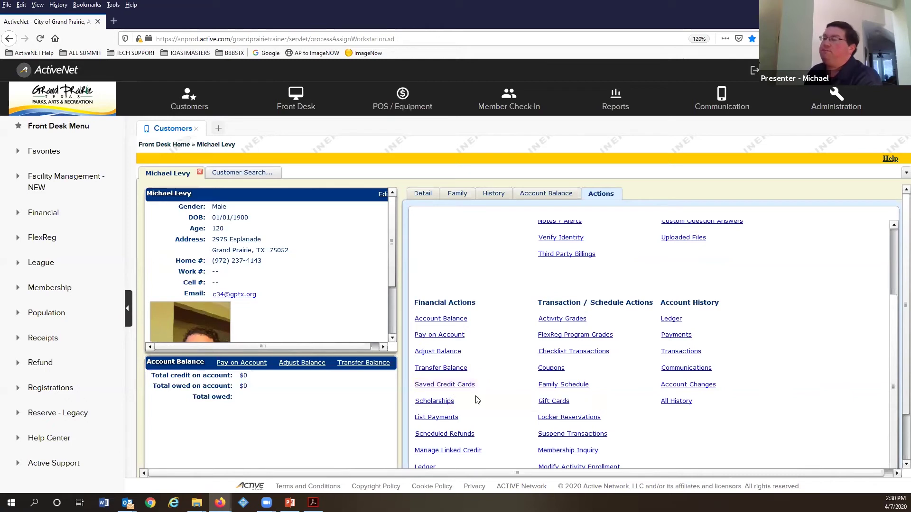
{"action": "scroll", "coordinate": [444, 388], "scroll_direction": "down", "scroll_amount": 2}
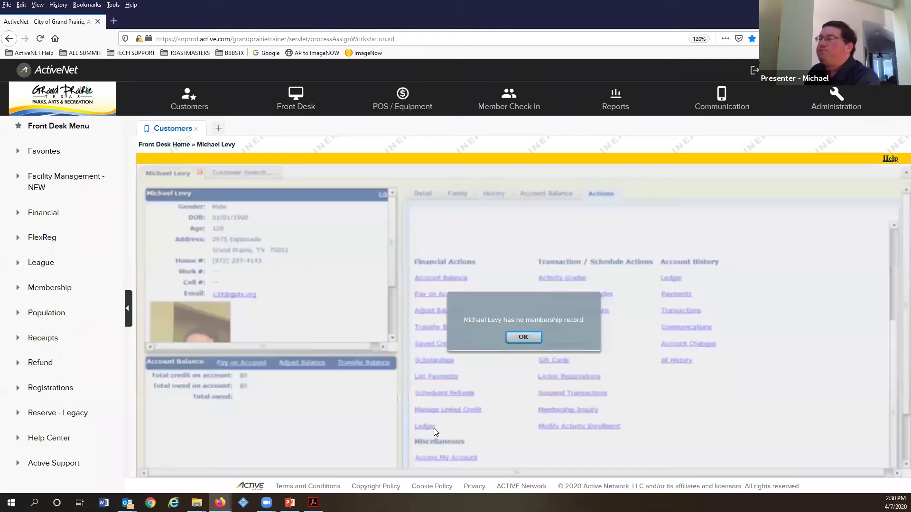
Step: Dismiss the no-membership-record notice and scroll back through the account history action links
{"action": "left_click", "coordinate": [524, 338]}
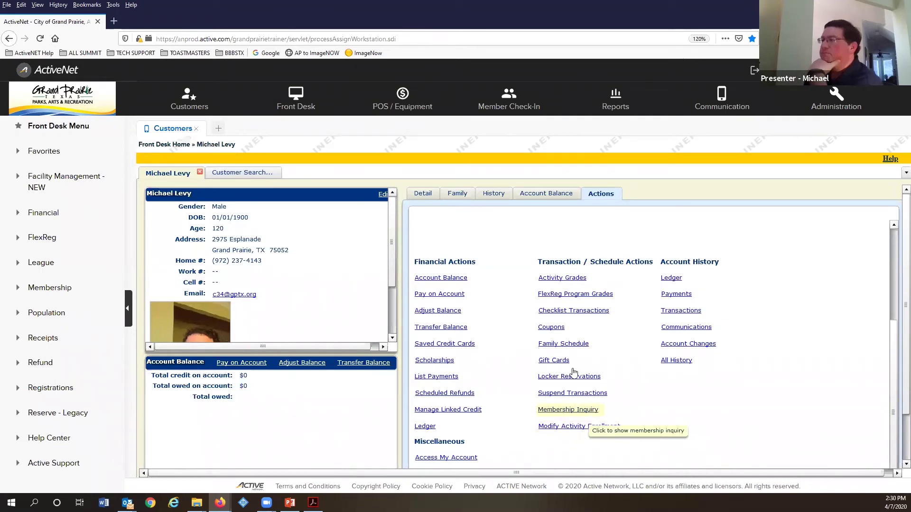
{"action": "scroll", "coordinate": [569, 336], "scroll_direction": "up", "scroll_amount": 1}
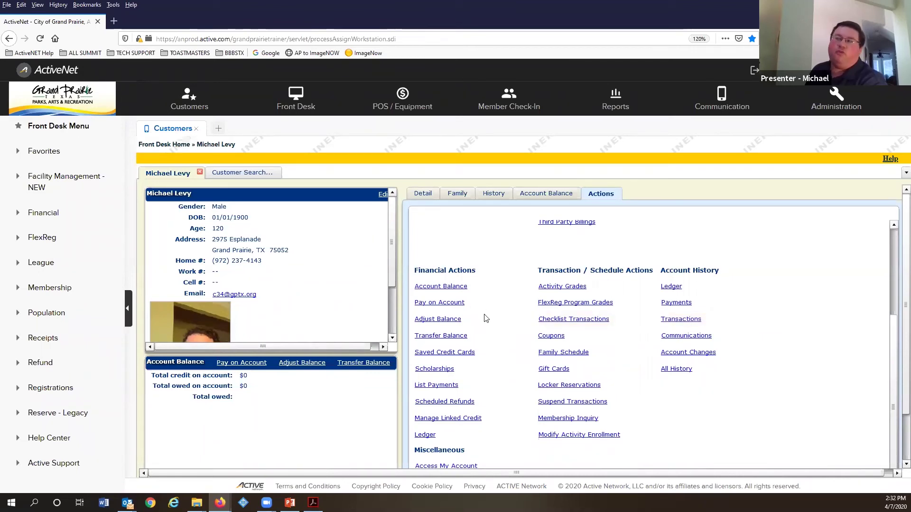
{"action": "scroll", "coordinate": [617, 290], "scroll_direction": "up", "scroll_amount": 3}
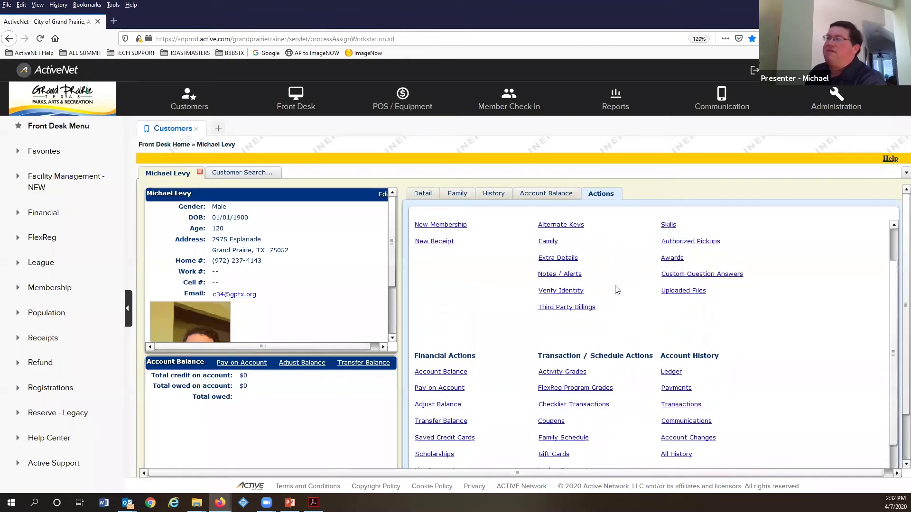
{"action": "scroll", "coordinate": [617, 290], "scroll_direction": "up", "scroll_amount": 2}
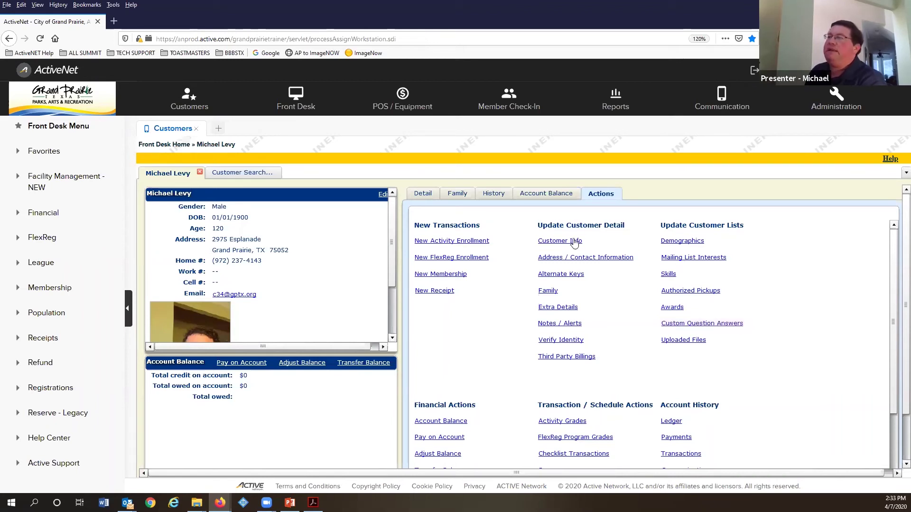
{"action": "scroll", "coordinate": [614, 308], "scroll_direction": "down", "scroll_amount": 1}
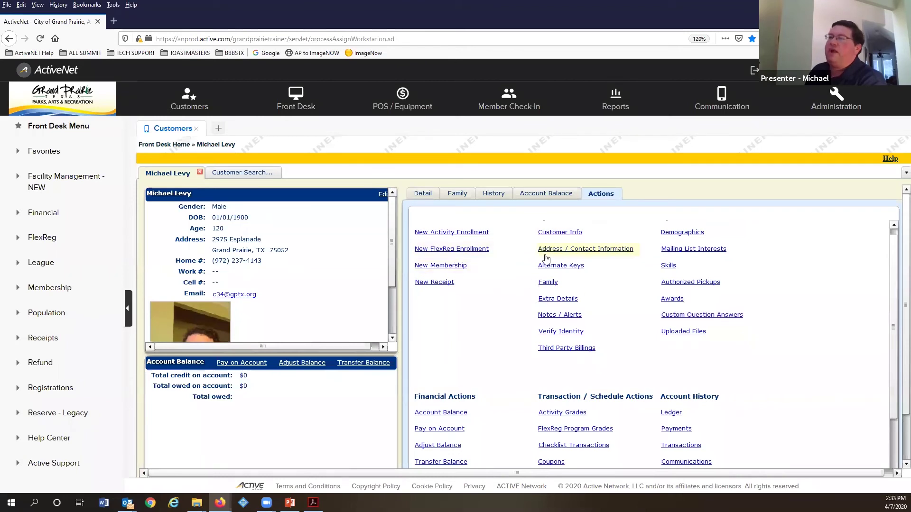
Step: Check the empty Extra Details list, cancel a new detail unsaved, and return to Customer Functions
{"action": "left_click", "coordinate": [576, 299]}
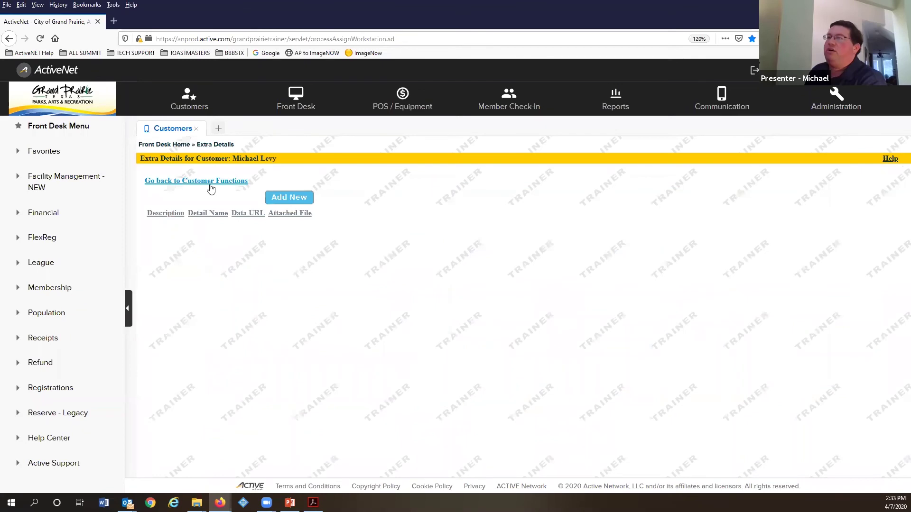
{"action": "left_click", "coordinate": [285, 197]}
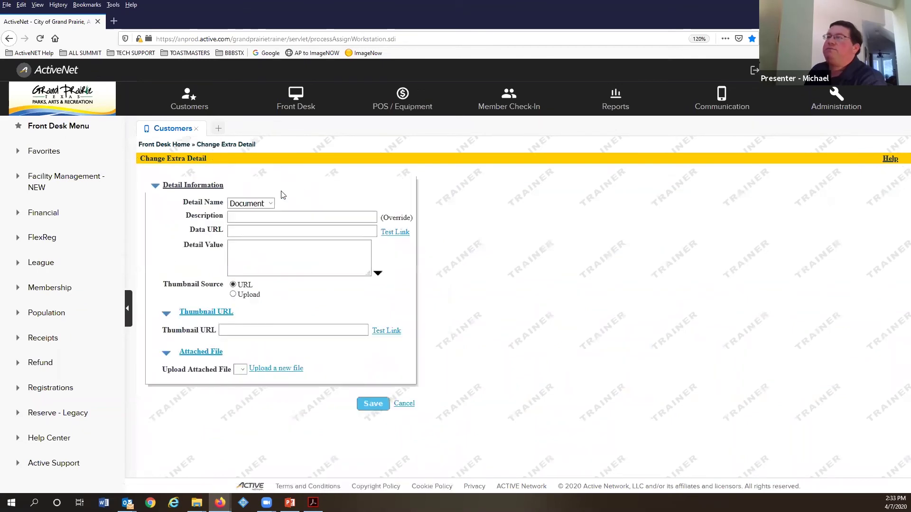
{"action": "left_click", "coordinate": [264, 204]}
{"action": "left_click", "coordinate": [404, 404]}
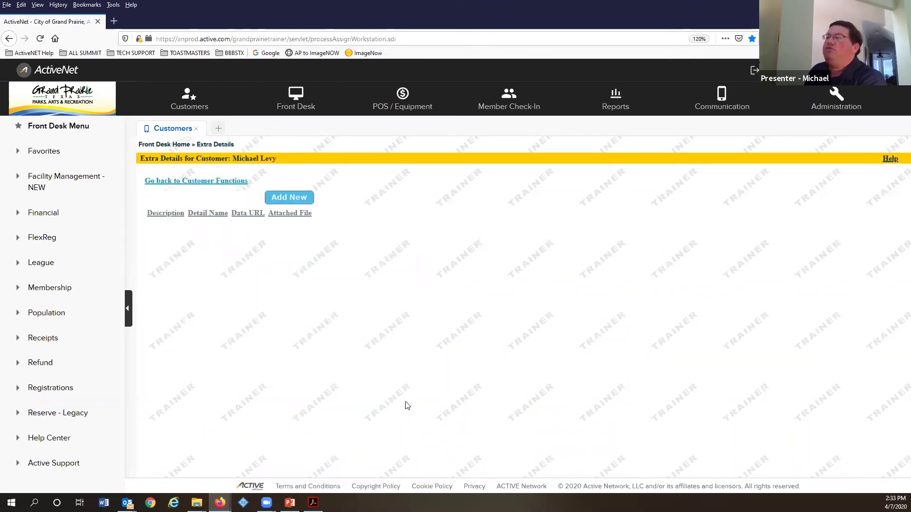
{"action": "left_click", "coordinate": [180, 183]}
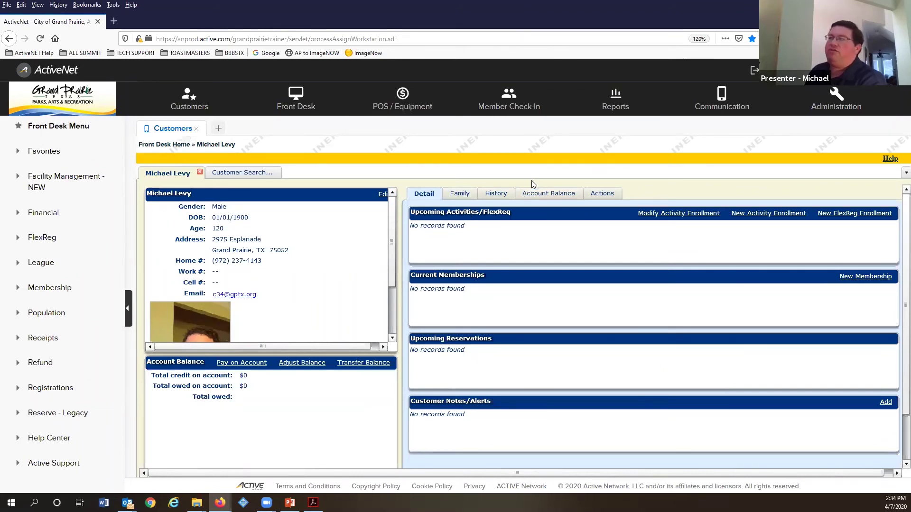
Step: Show the customer's Actions page and browse its financial, transaction and history links
{"action": "left_click", "coordinate": [601, 193]}
{"action": "scroll", "coordinate": [562, 278], "scroll_direction": "down", "scroll_amount": 1}
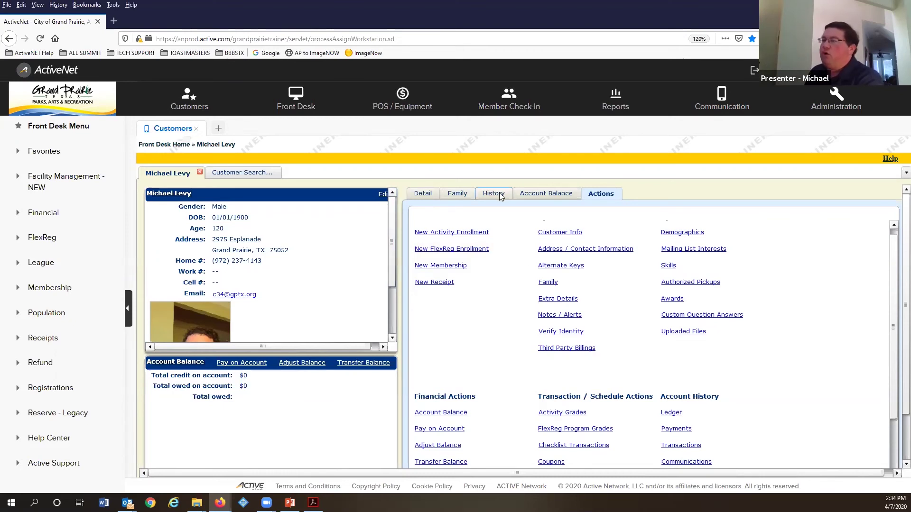
{"action": "scroll", "coordinate": [697, 339], "scroll_direction": "down", "scroll_amount": 1}
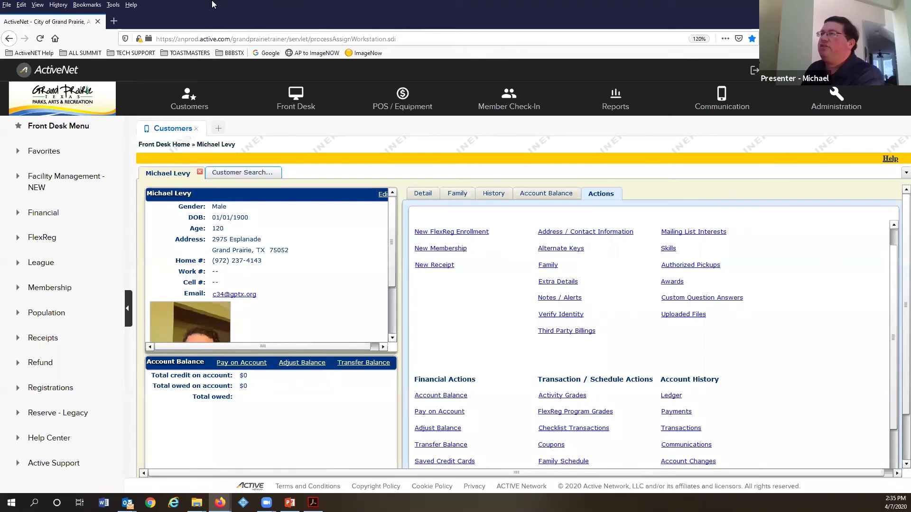
Step: In the training guide PDF, go from page 16 to the page 17 'In Summary' slide
{"action": "left_click", "coordinate": [314, 502]}
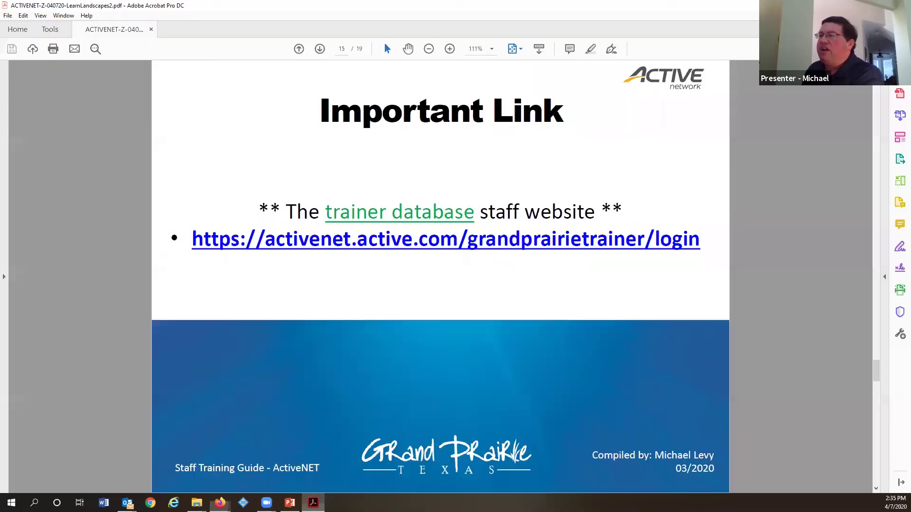
{"action": "scroll", "coordinate": [338, 410], "scroll_direction": "down", "scroll_amount": 1}
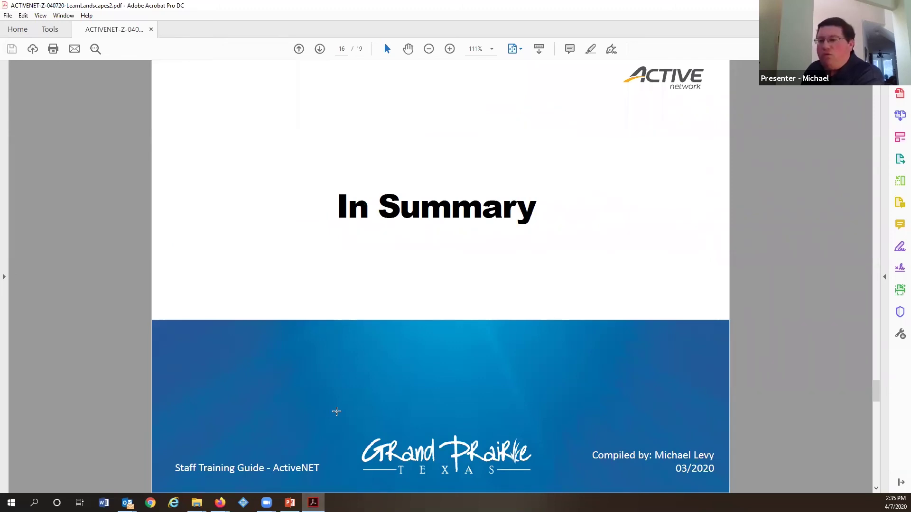
{"action": "scroll", "coordinate": [336, 411], "scroll_direction": "down", "scroll_amount": 1}
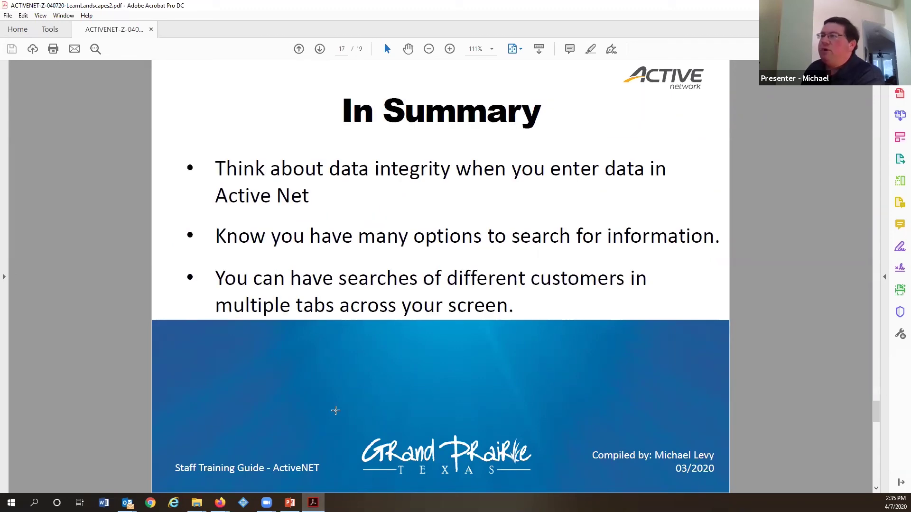